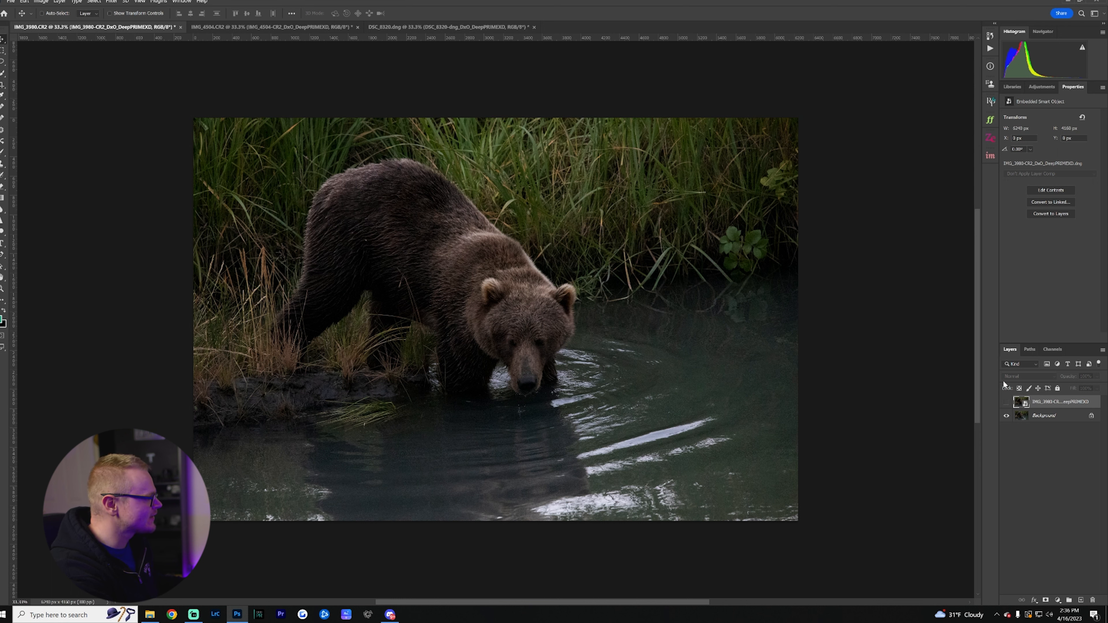
Show the DeepPRIME XD layer over the noisy original and inspect the fur on the bear's head
scroll(536, 297, up, 10)
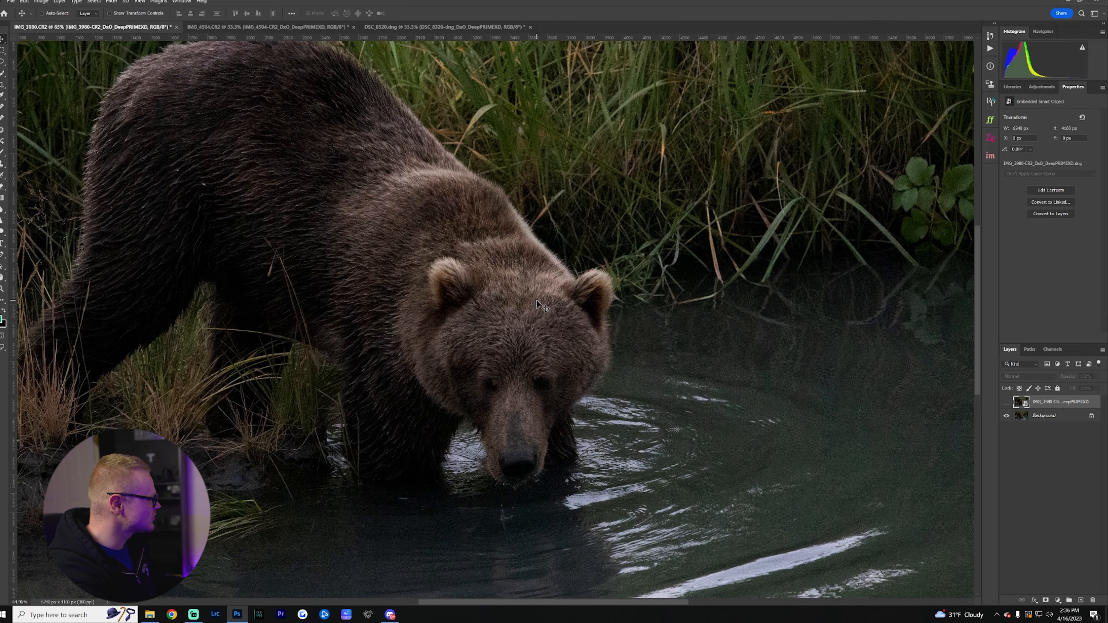
scroll(531, 346, down, 3)
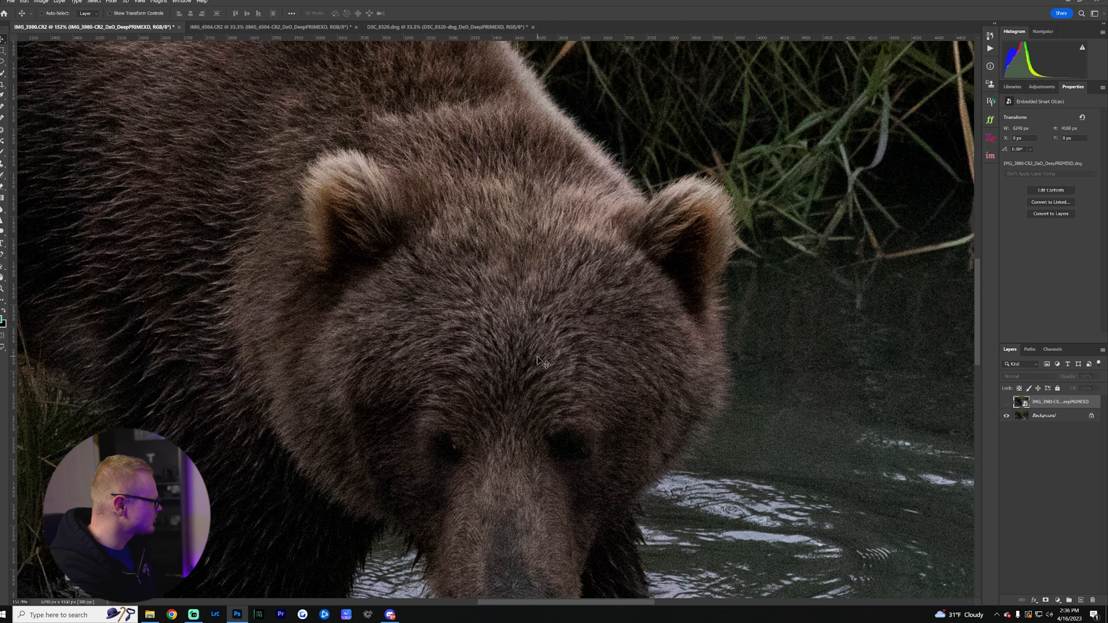
click(1006, 402)
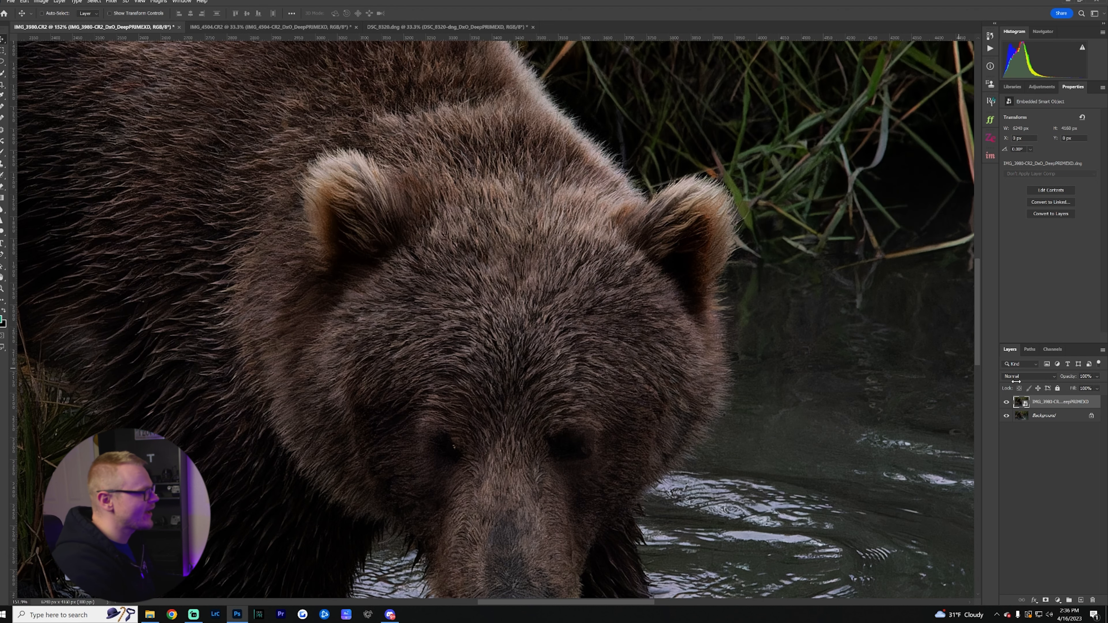
Unlock the background layer, hide the DeepPRIME XD layer and convert the unlocked layer to a smart object
click(1091, 416)
click(1006, 402)
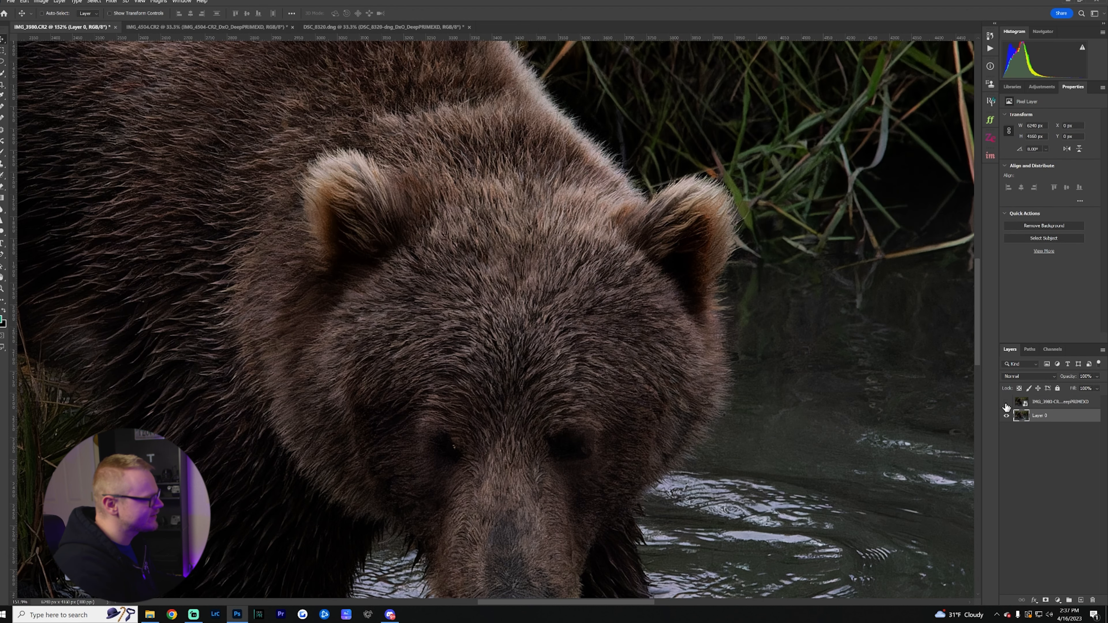
key(ctrl+0)
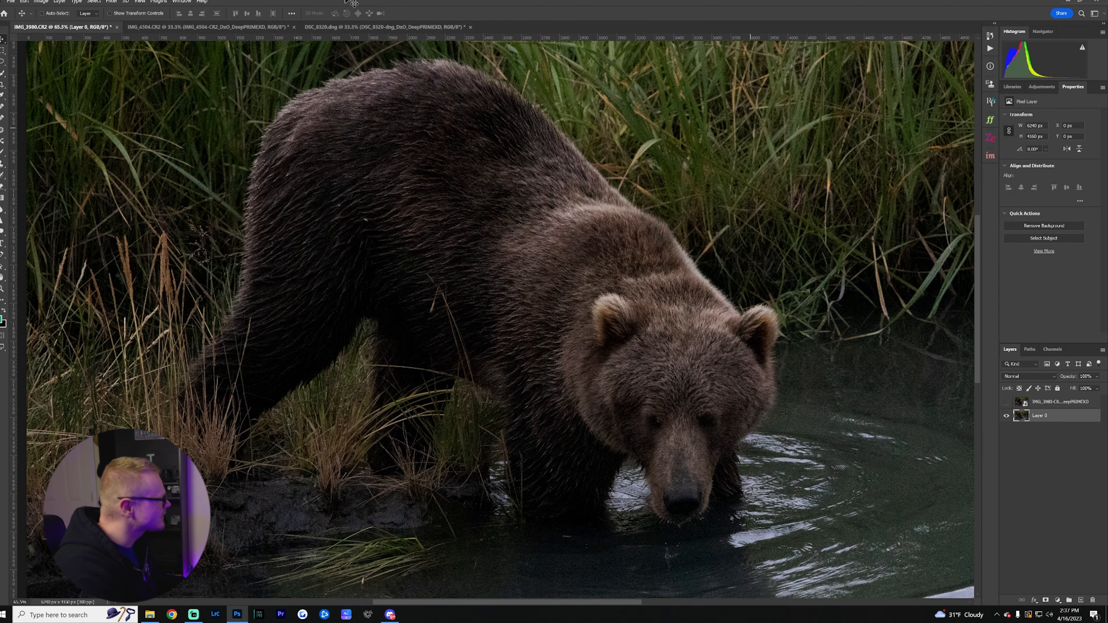
click(94, 3)
click(135, 21)
scroll(719, 314, down, 2)
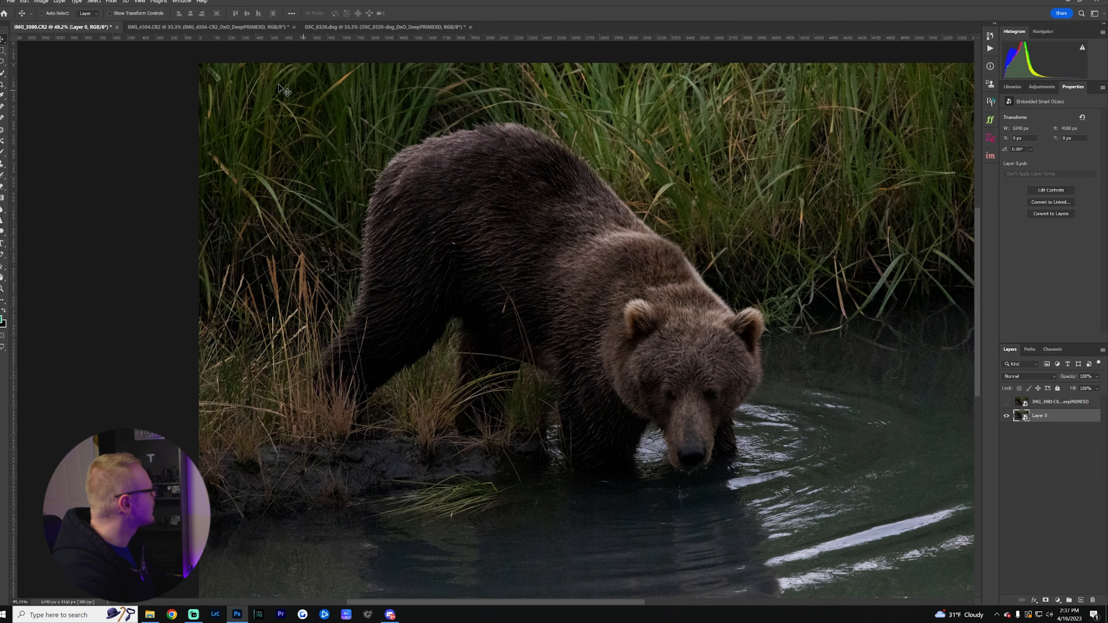
Apply Topaz Photo AI to Layer 0 using the autopilot's Strong noise removal and save the result back to Photoshop
click(109, 2)
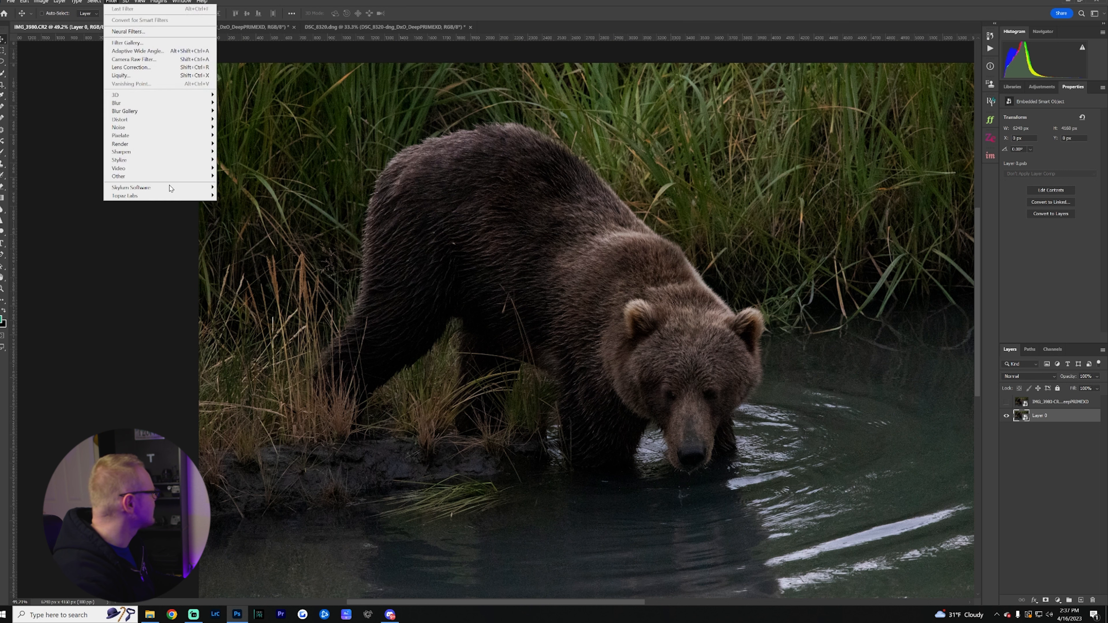
mouse_move(170, 187)
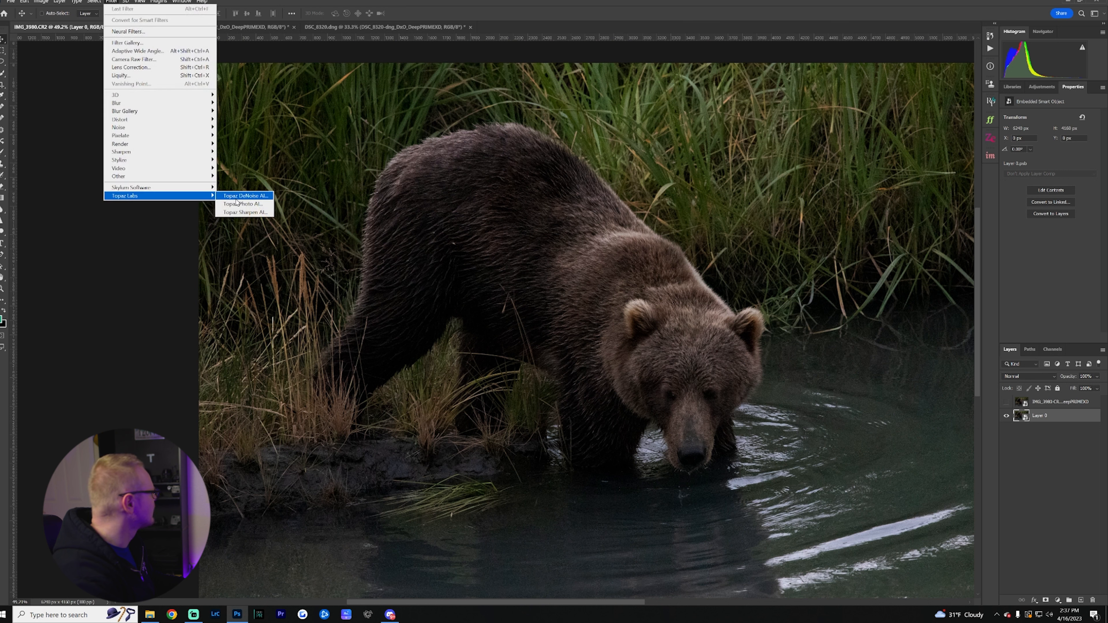
click(236, 196)
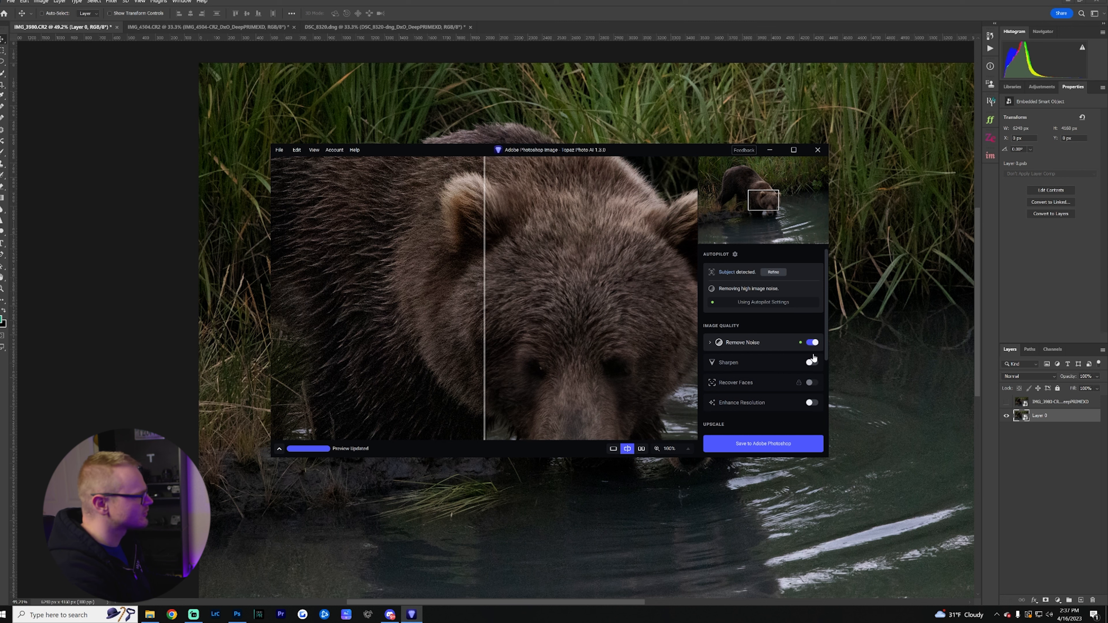
click(738, 343)
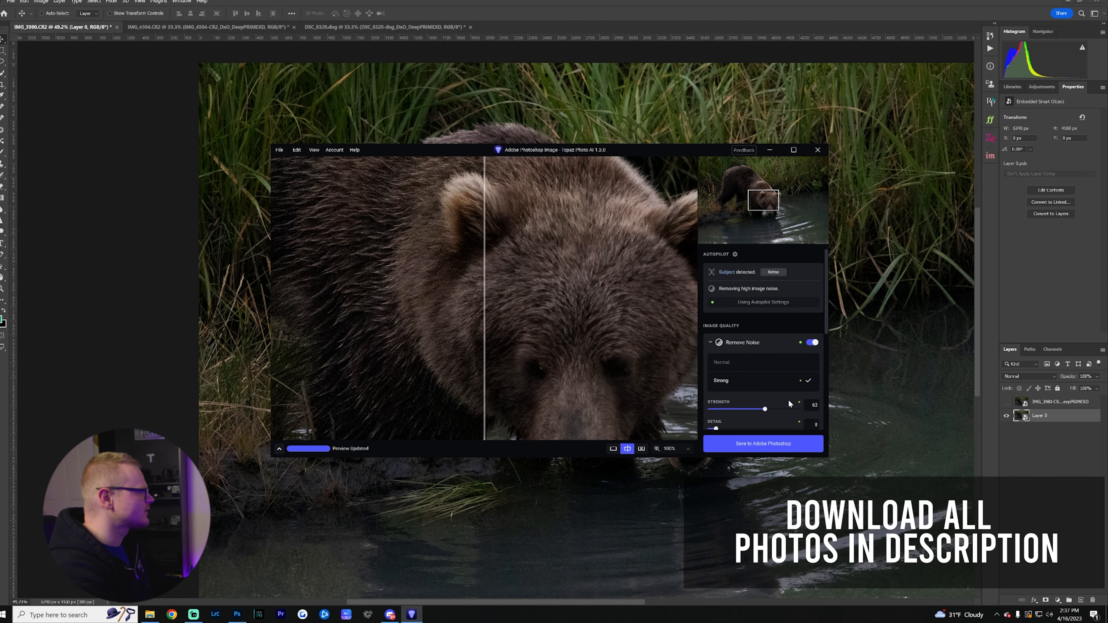
scroll(788, 393, down, 5)
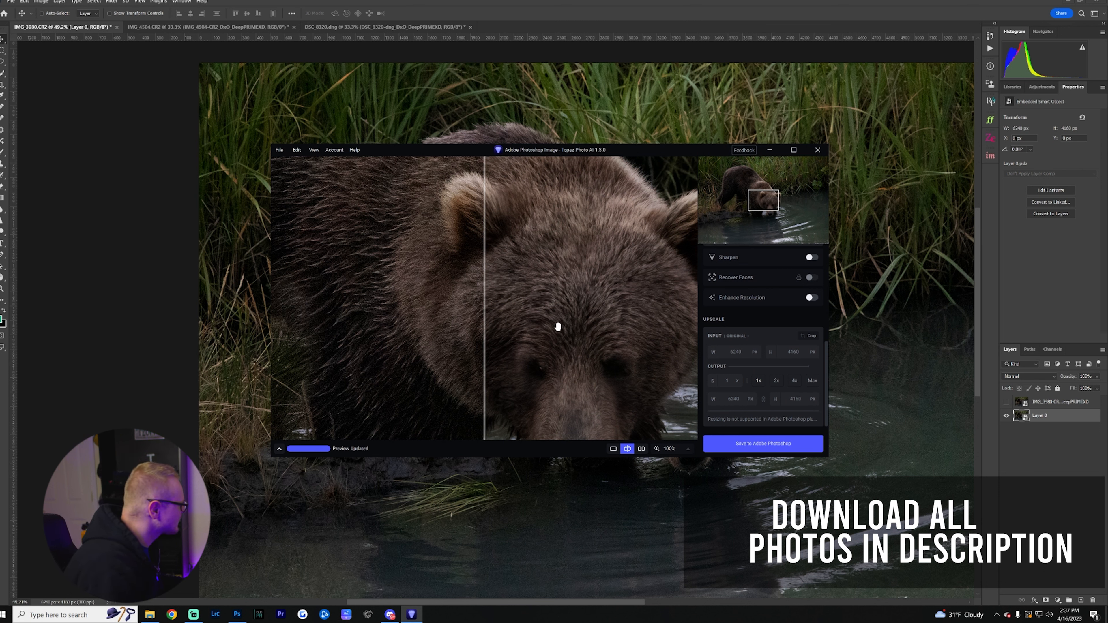
drag(532, 345, 535, 230)
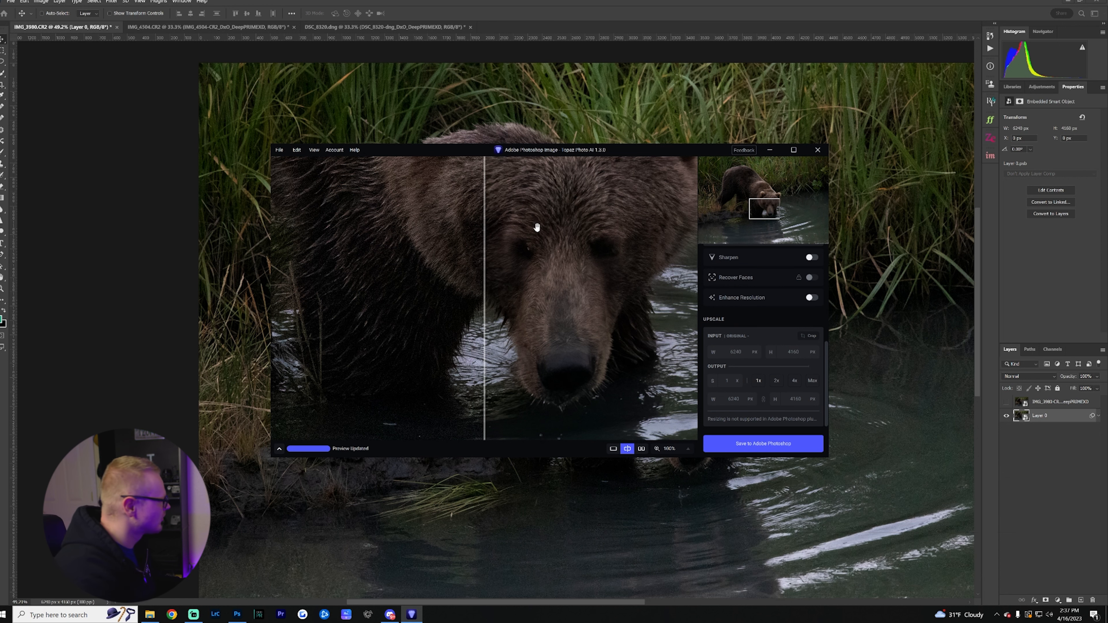
click(764, 444)
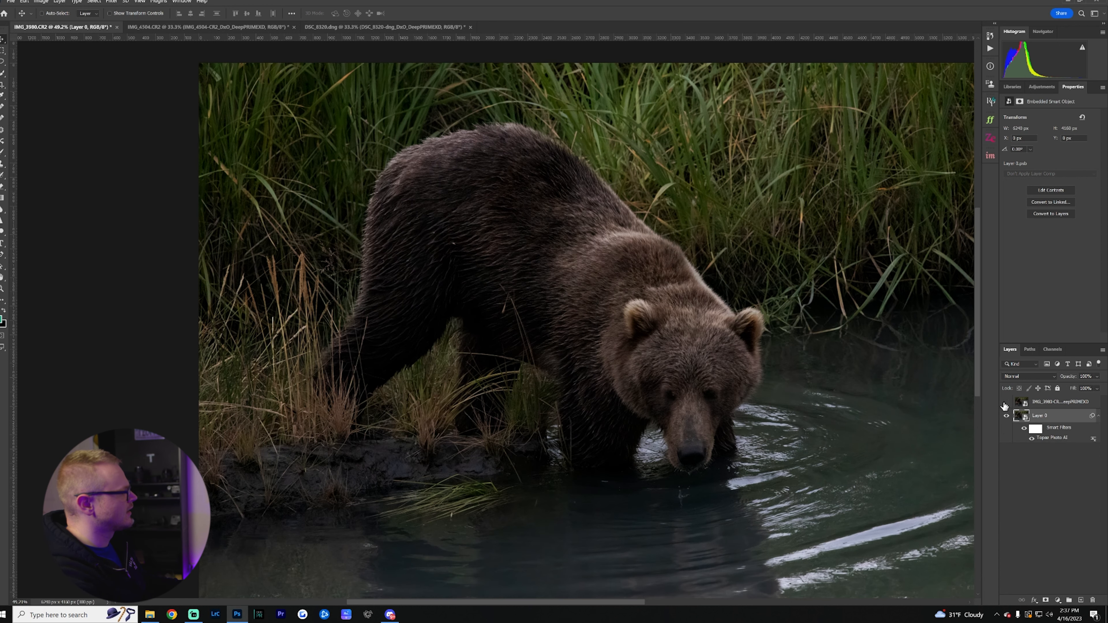
Compare the DeepPRIME XD and Topaz Photo AI results on the bear's face by toggling the upper layer's visibility
scroll(751, 405, up, 10)
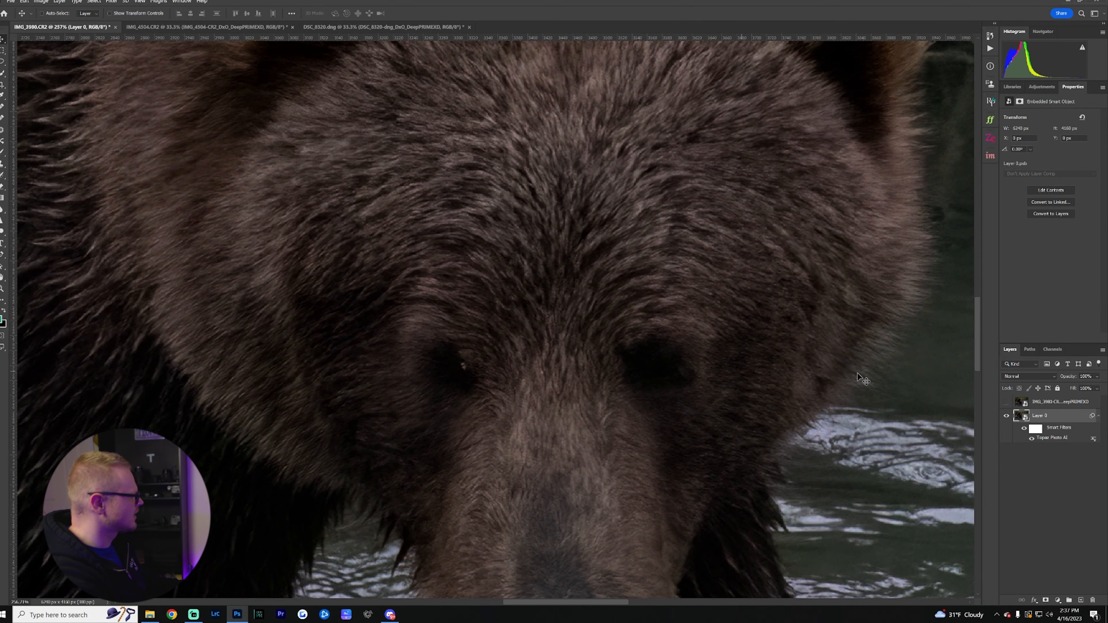
click(1007, 404)
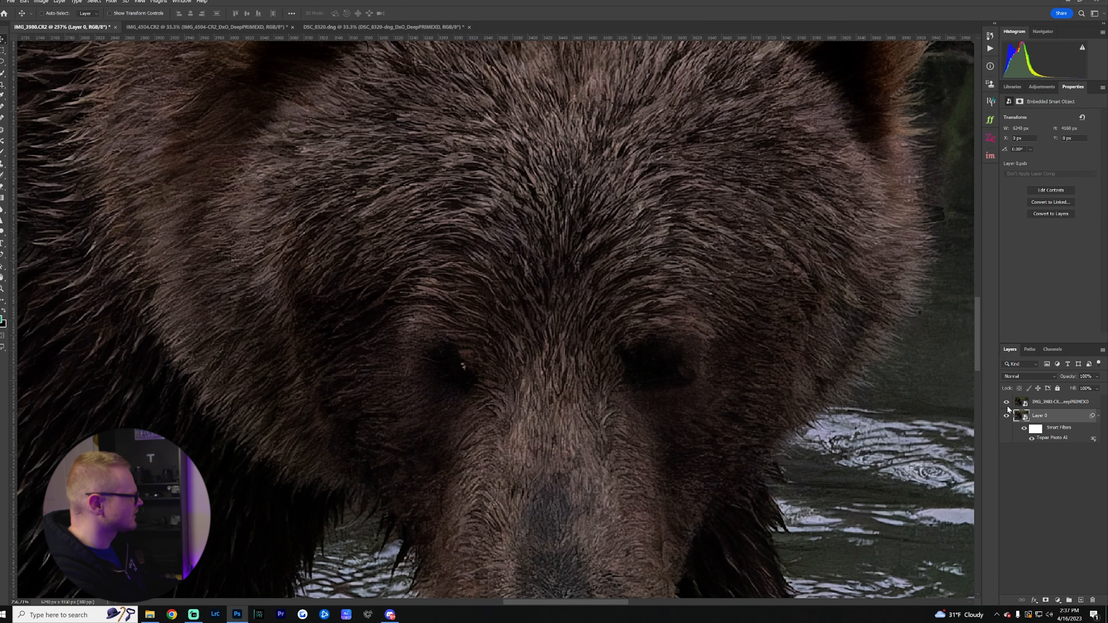
click(1007, 405)
click(1007, 406)
click(1007, 405)
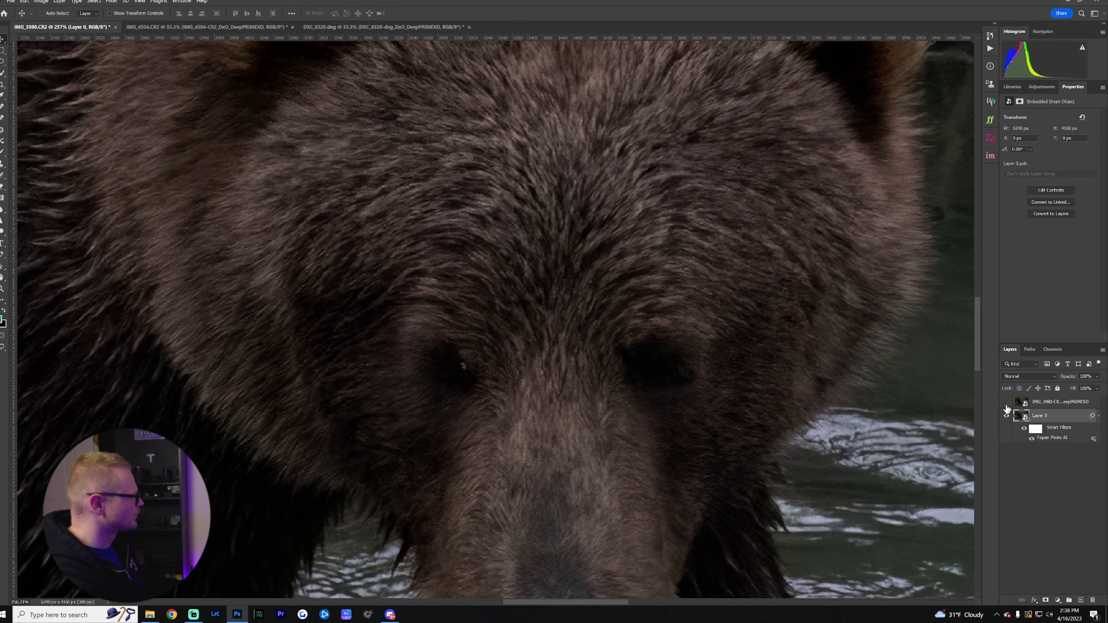
click(1007, 406)
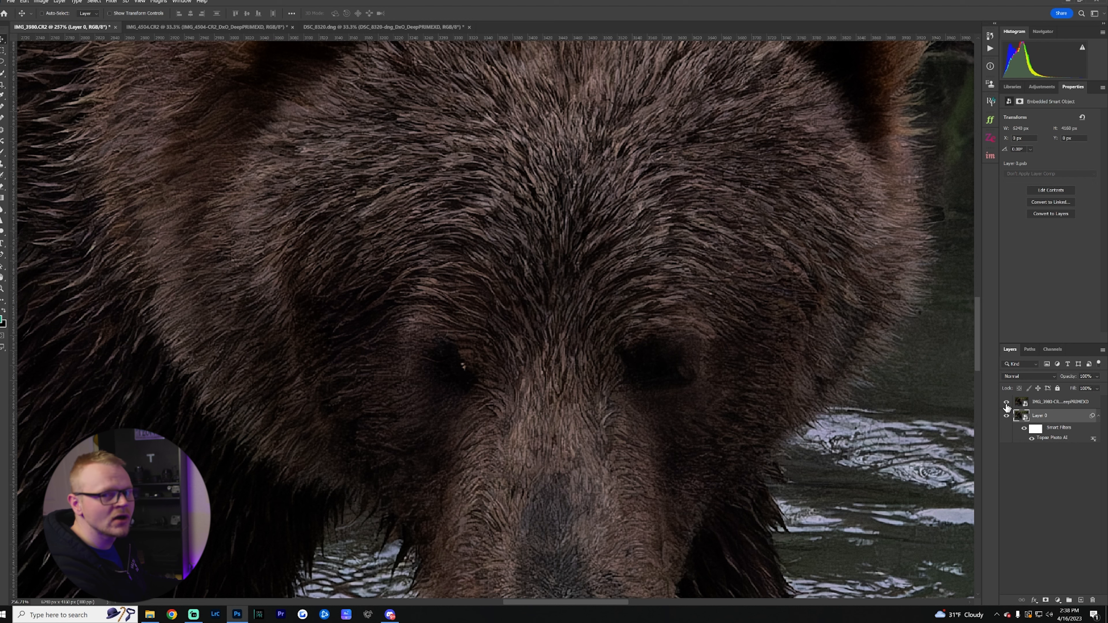
scroll(528, 266, down, 5)
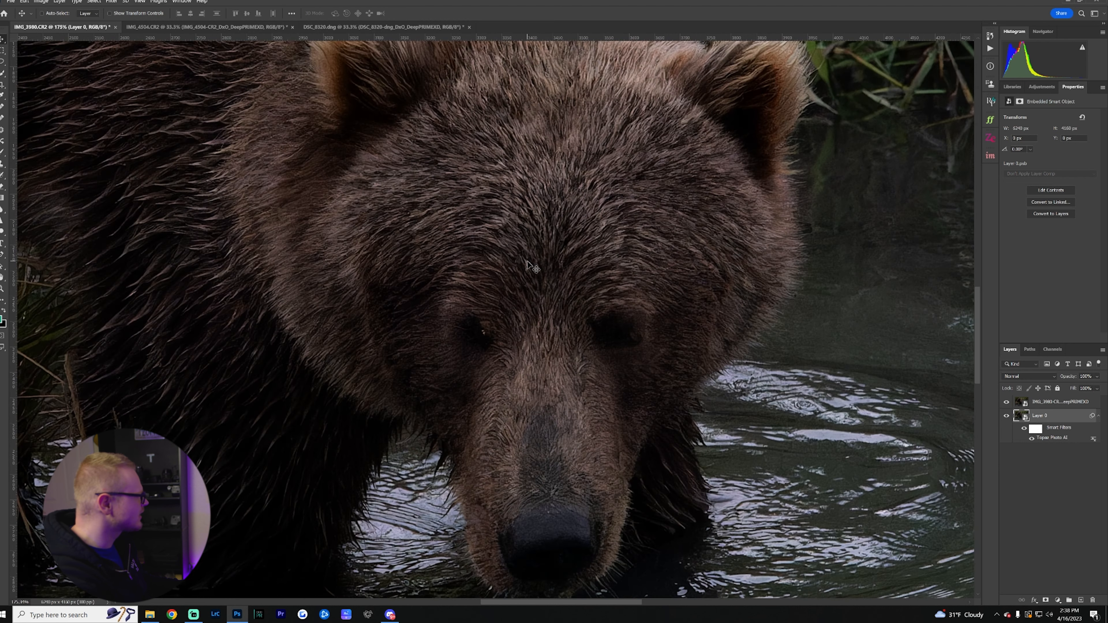
scroll(543, 265, up, 4)
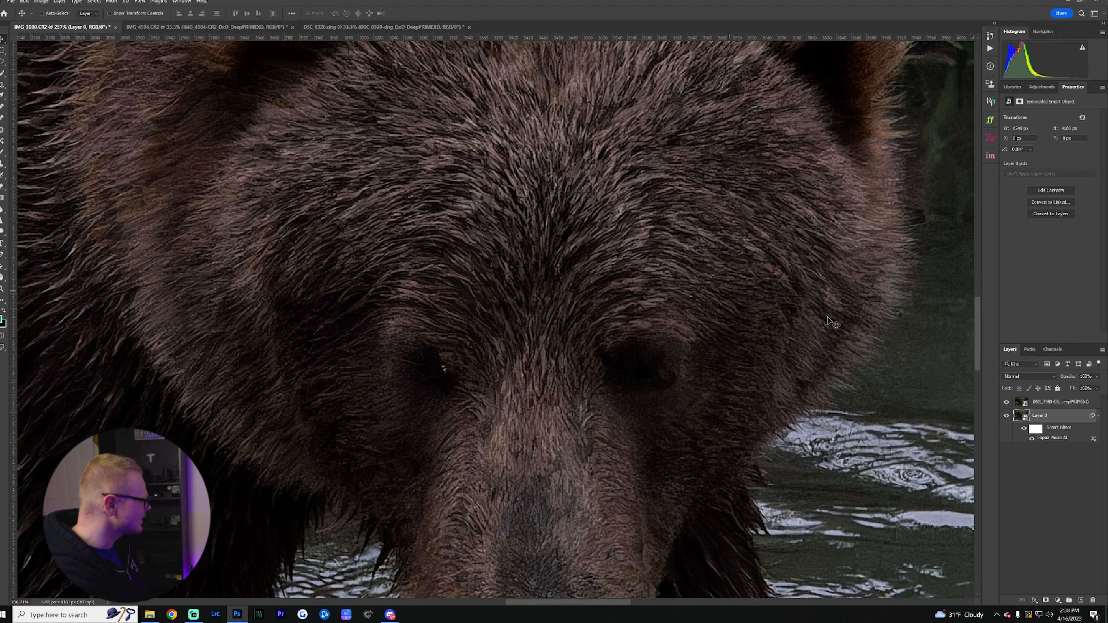
click(1008, 402)
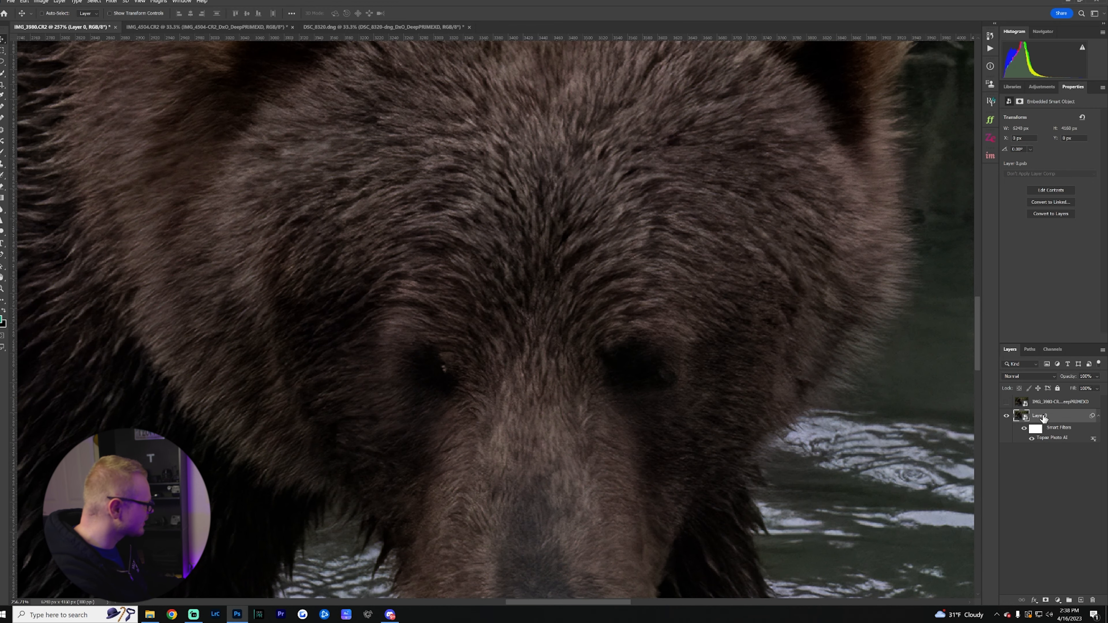
Duplicate Layer 0, turn off the smart filters on the lower layer and hide the copy
key(ctrl+j)
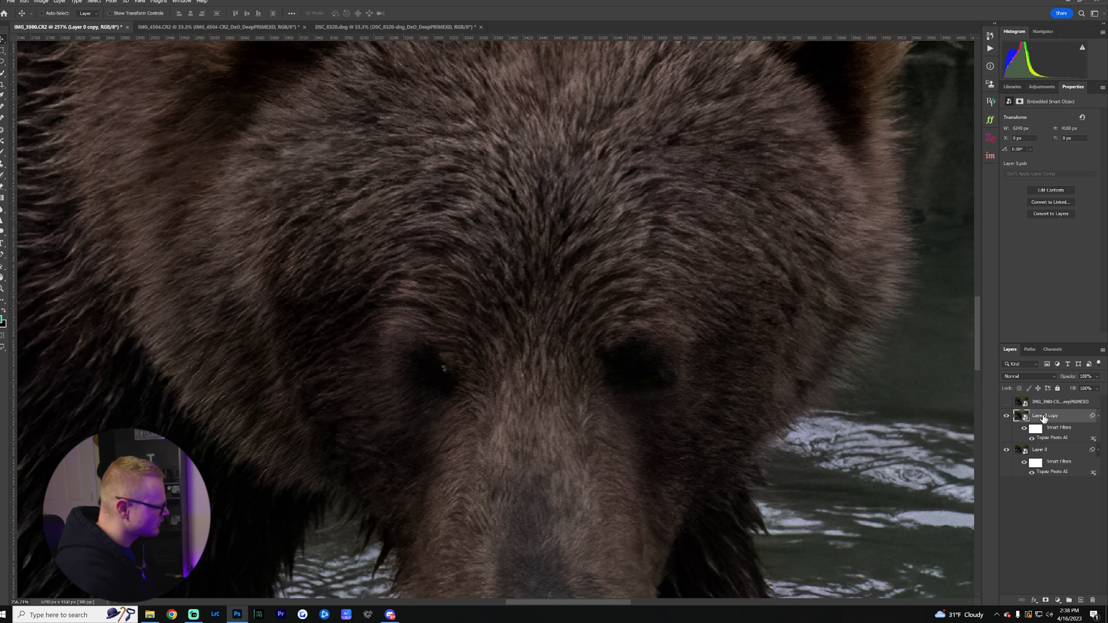
click(1056, 452)
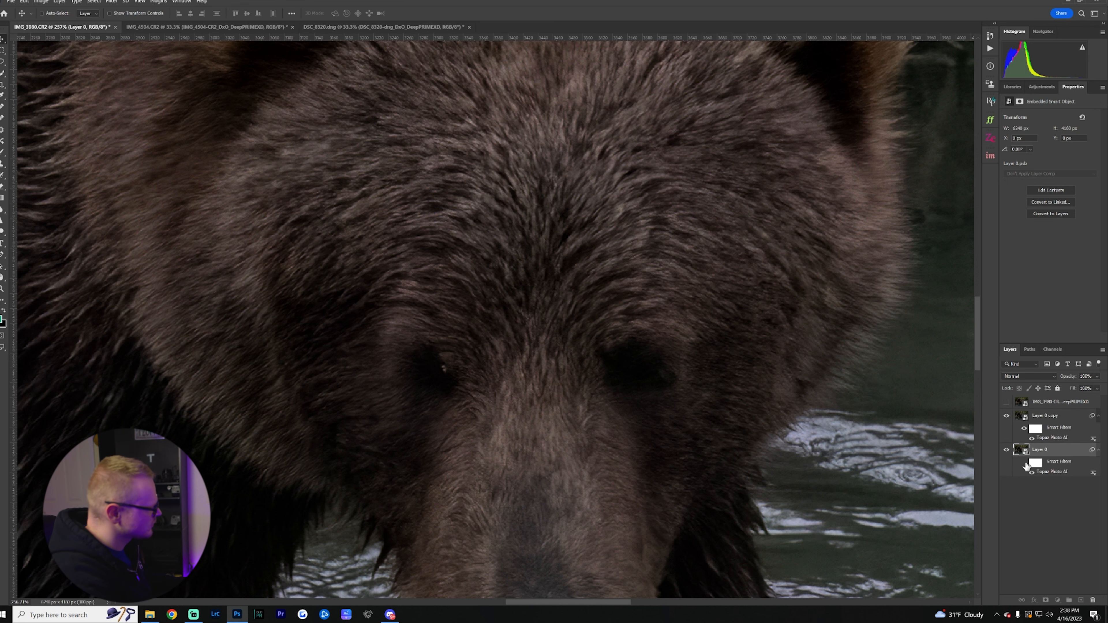
click(1006, 415)
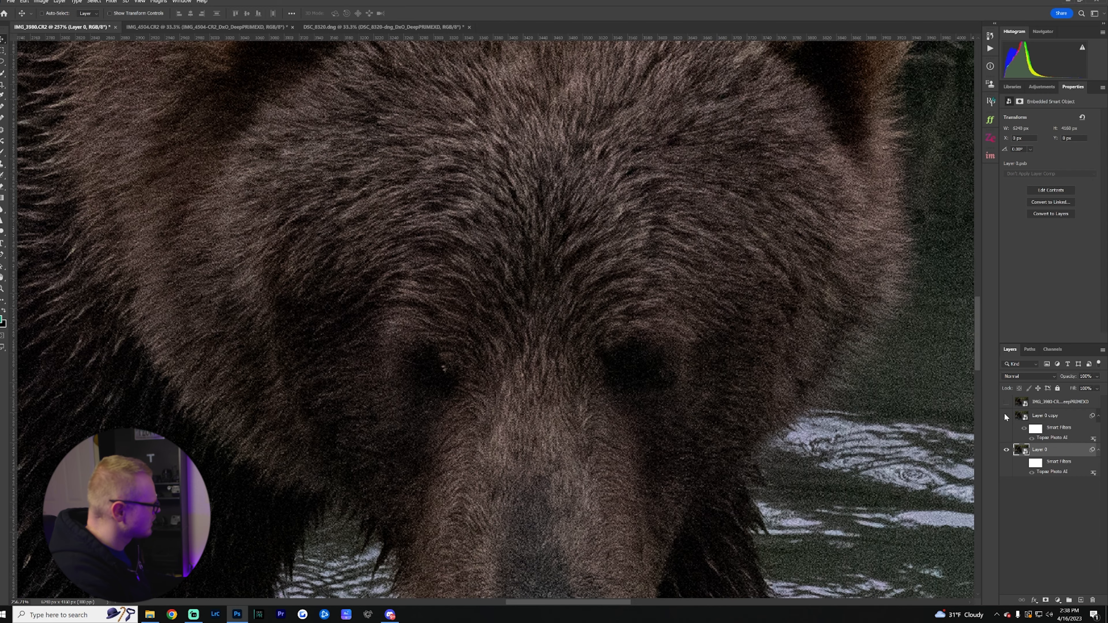
Compare the unfiltered bear photo with the Topaz copy and the DeepPRIME XD version by showing both layers in turn
scroll(636, 302, down, 3)
scroll(636, 302, up, 2)
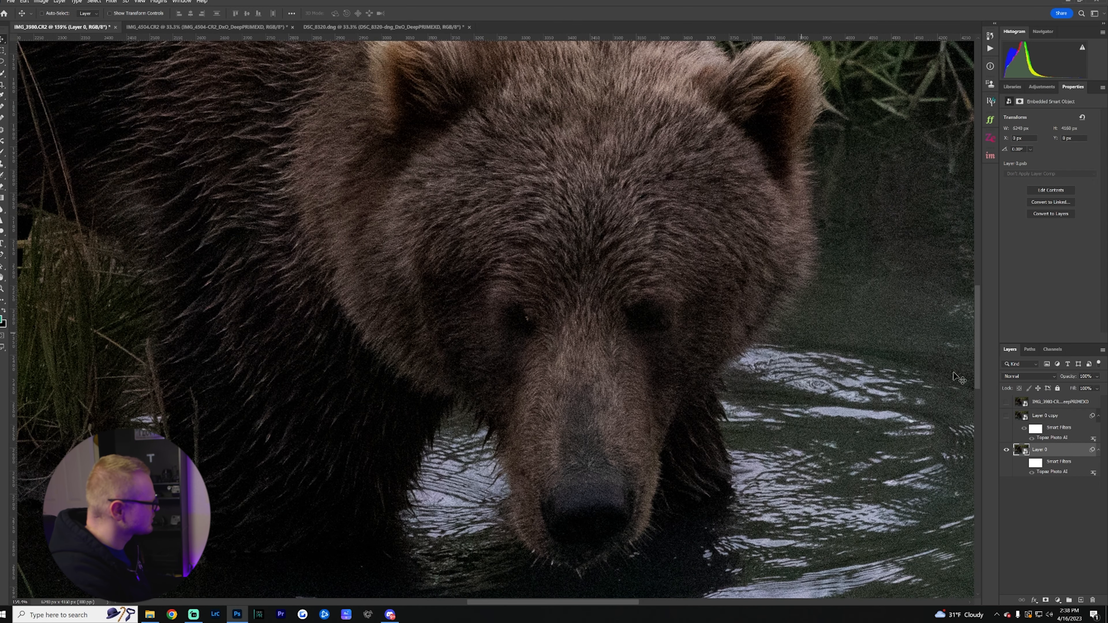
click(1006, 416)
click(1007, 402)
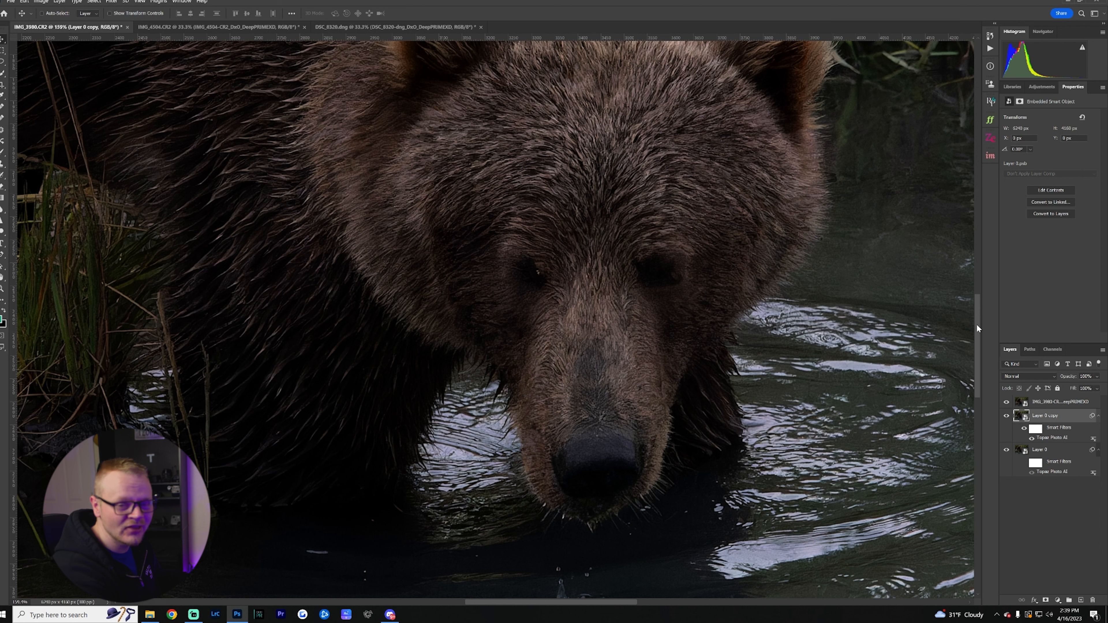
Switch to the aurora night-sky photo, examine the original's noise and show its DeepPRIME XD layer
key(ctrl+Tab)
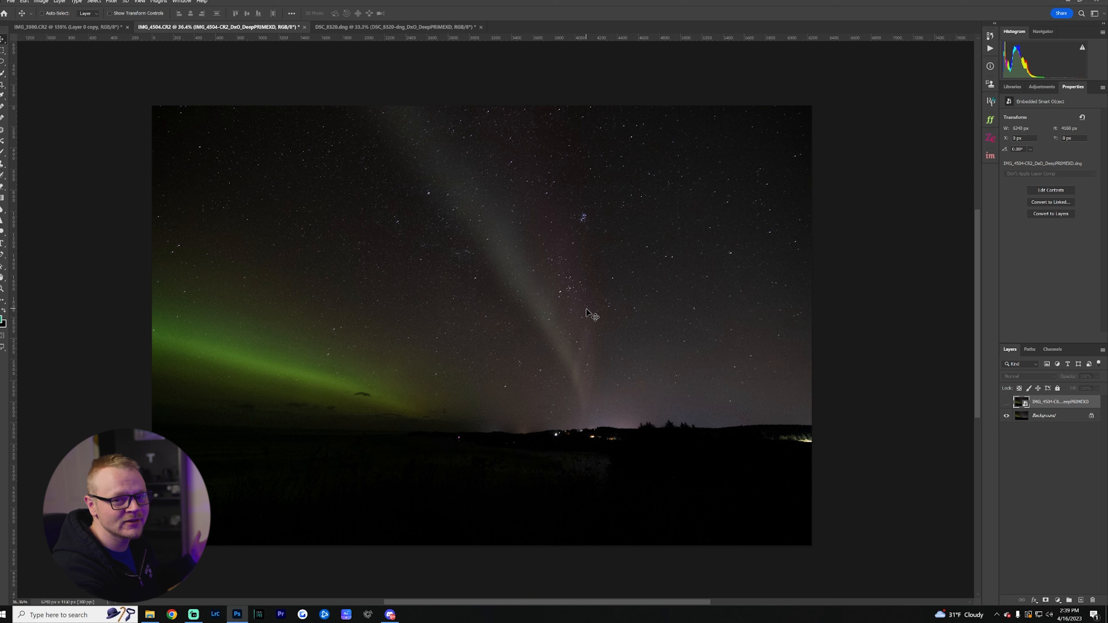
scroll(586, 308, down, 2)
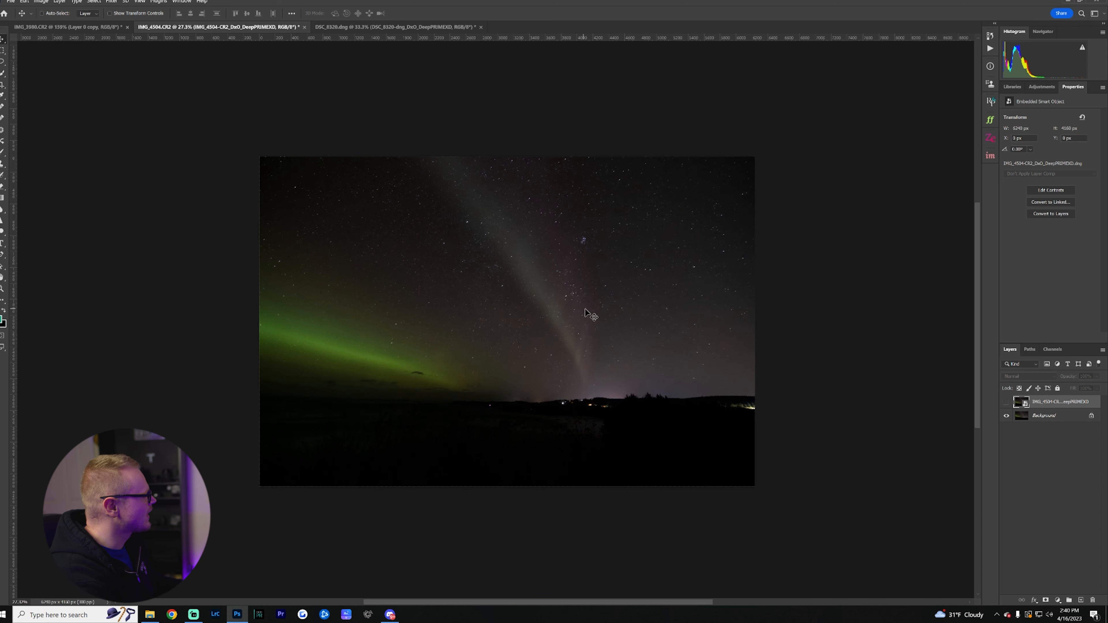
scroll(585, 308, up, 3)
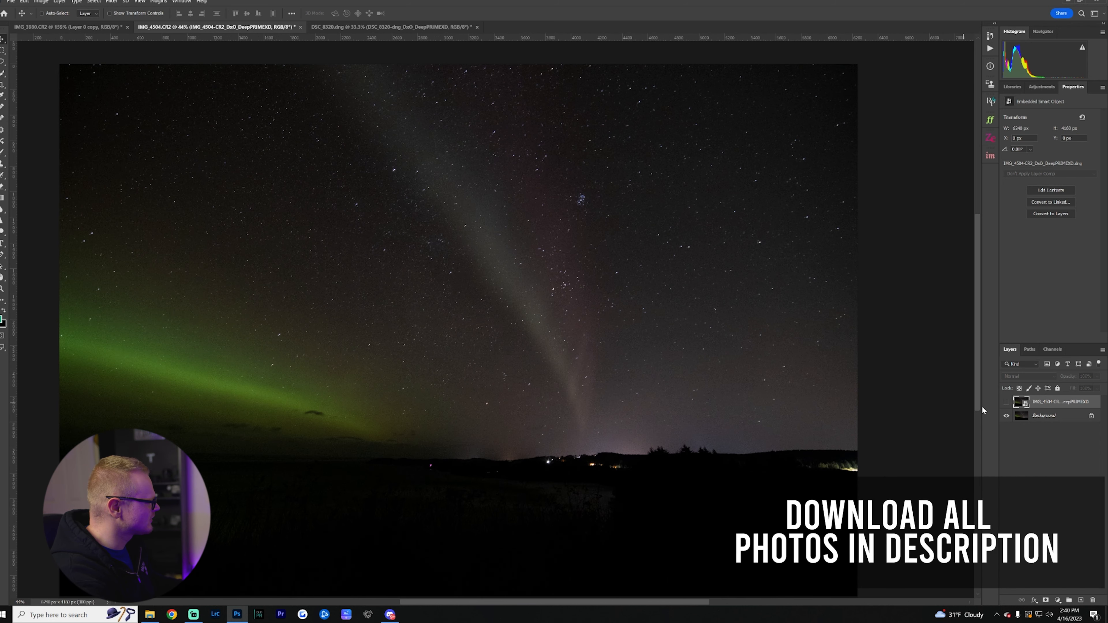
scroll(655, 314, up, 2)
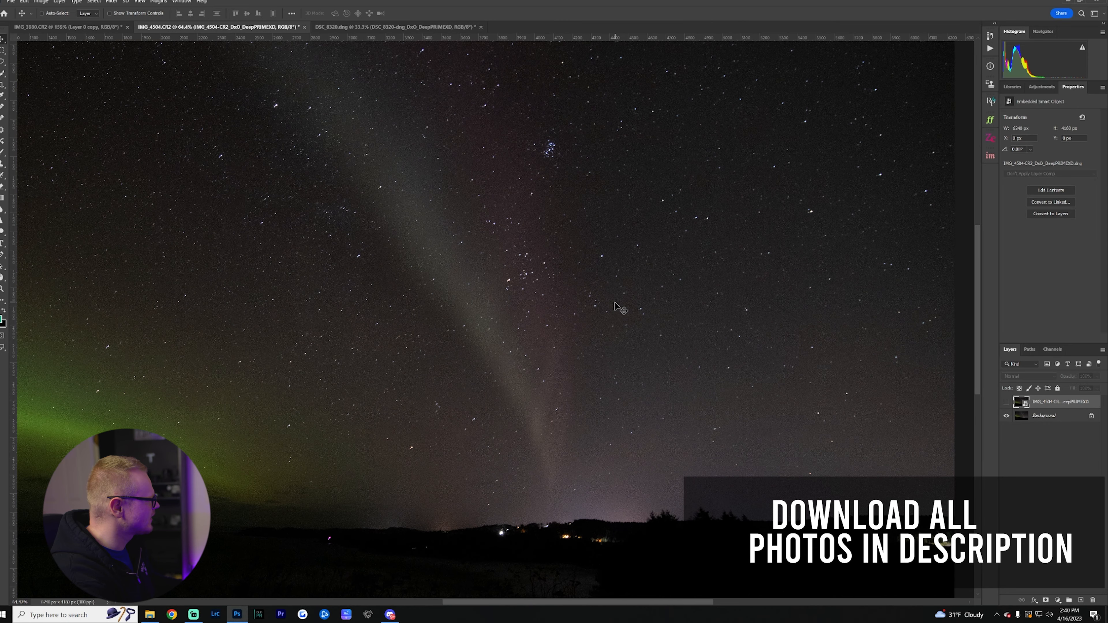
scroll(621, 309, up, 1)
click(1007, 402)
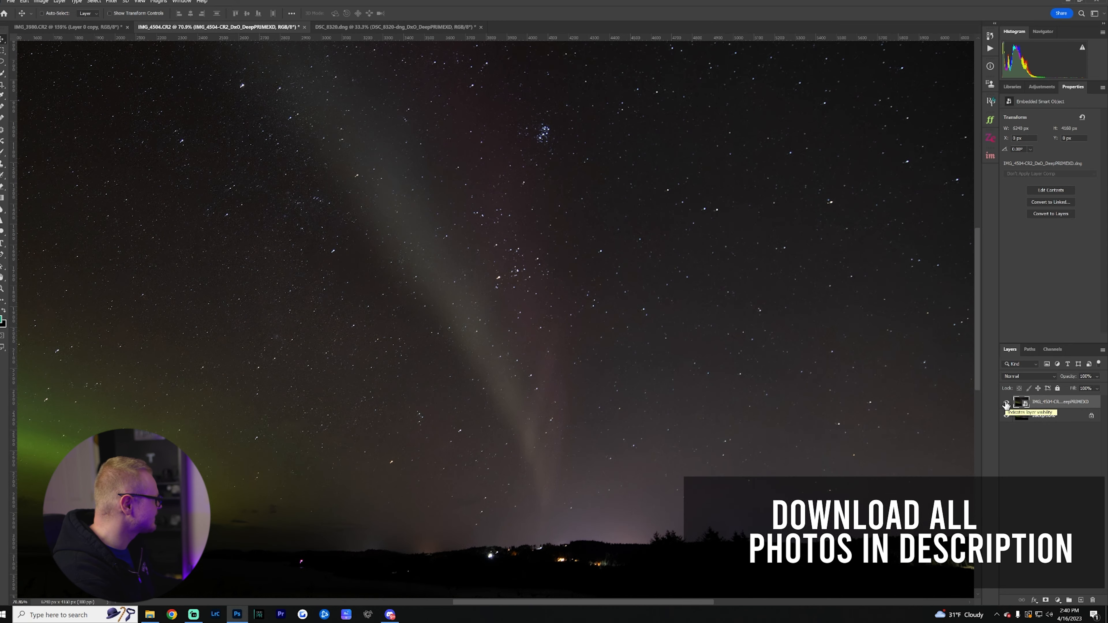
Examine the stars up close, comparing the DeepPRIME XD layer with the original for artifacts
scroll(604, 399, up, 3)
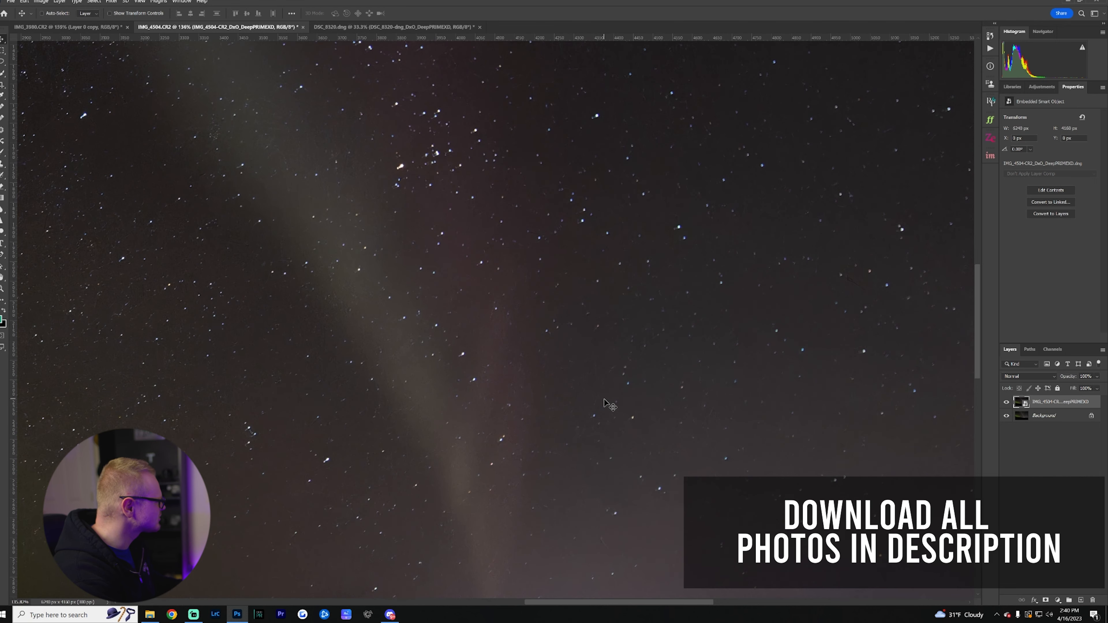
scroll(606, 400, up, 1)
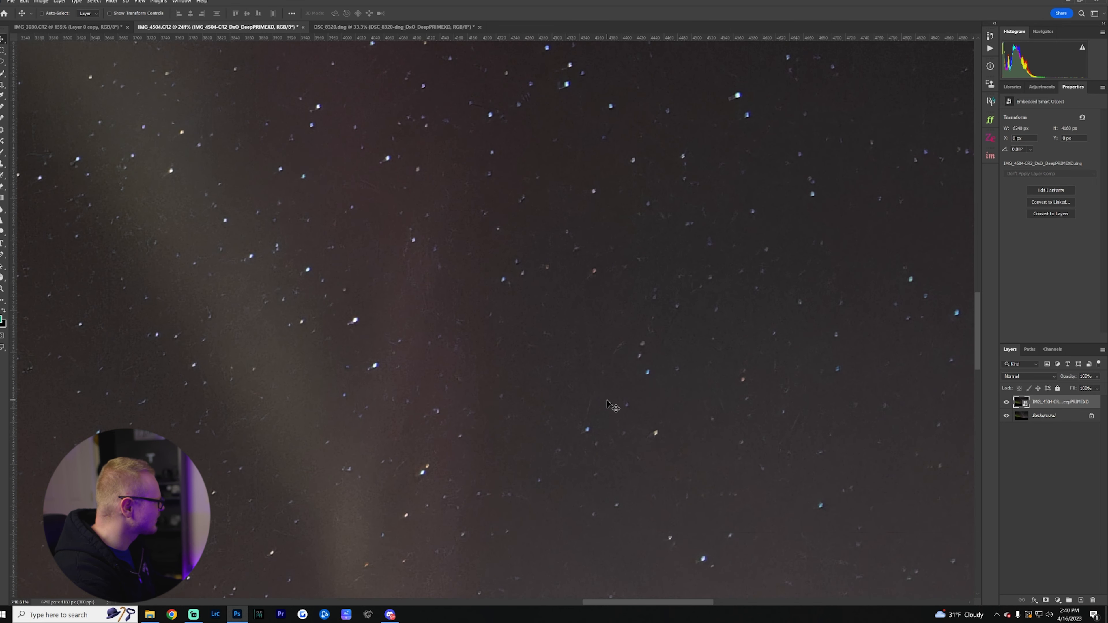
scroll(620, 406, up, 3)
click(1007, 402)
click(1007, 403)
click(1007, 402)
click(1007, 402)
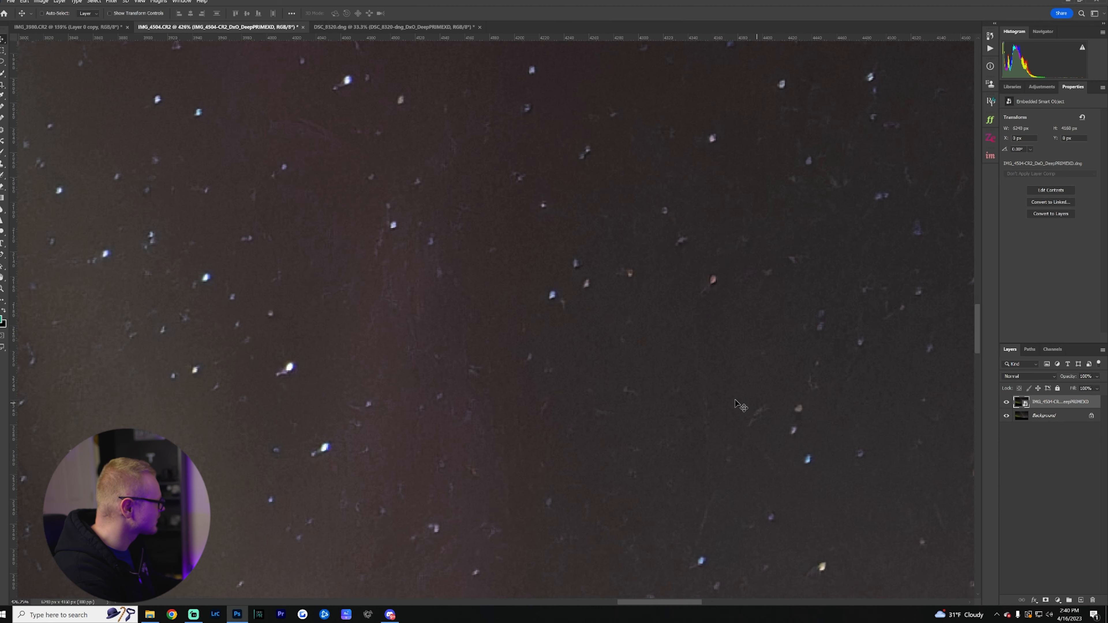
scroll(741, 406, down, 8)
scroll(688, 344, up, 3)
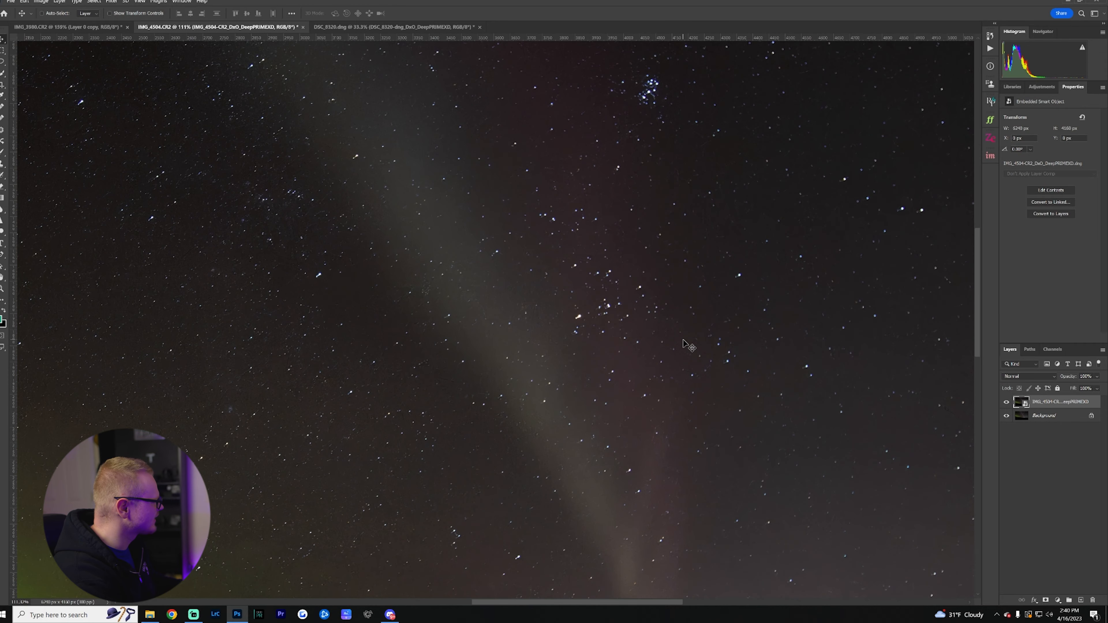
scroll(689, 344, up, 6)
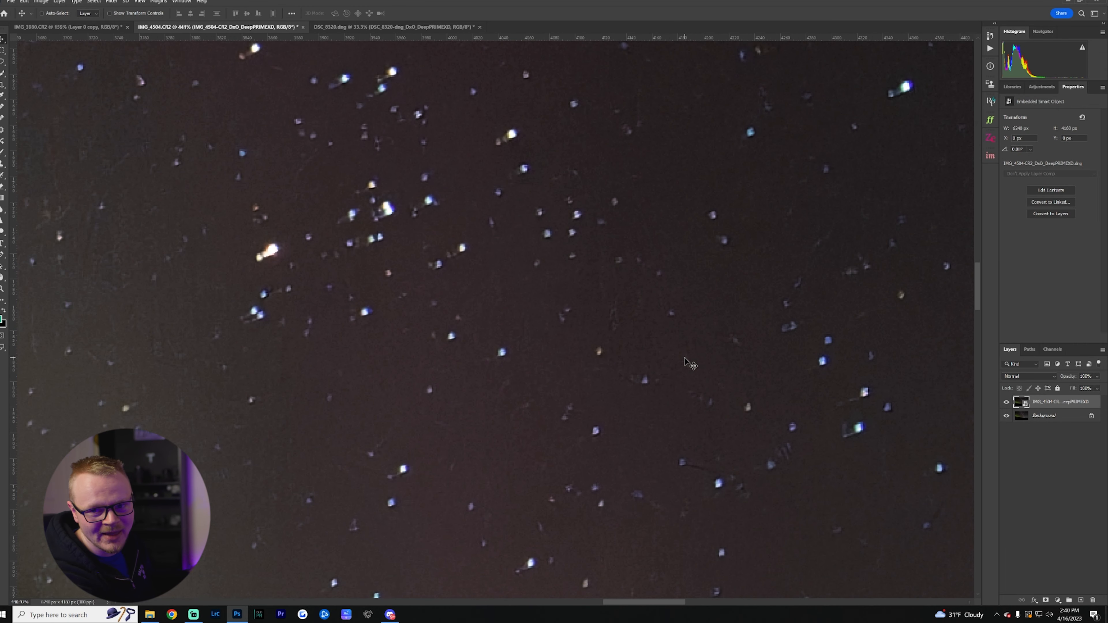
Unlock the aurora photo's Background layer and duplicate it beneath the DeepPRIME XD layer
scroll(685, 362, down, 8)
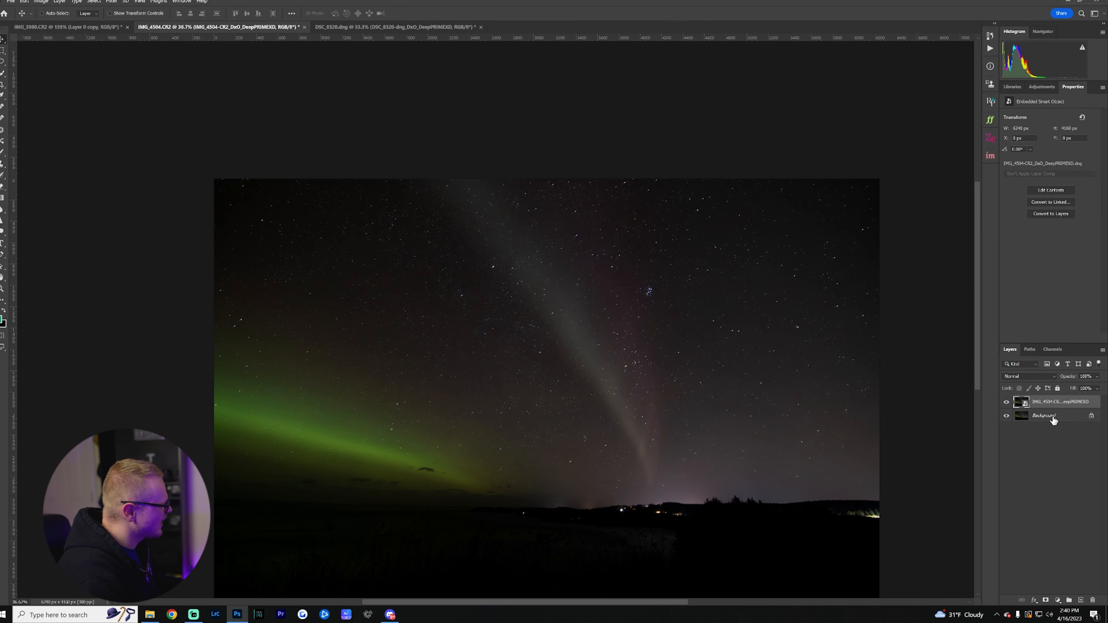
click(1092, 418)
key(ctrl+j)
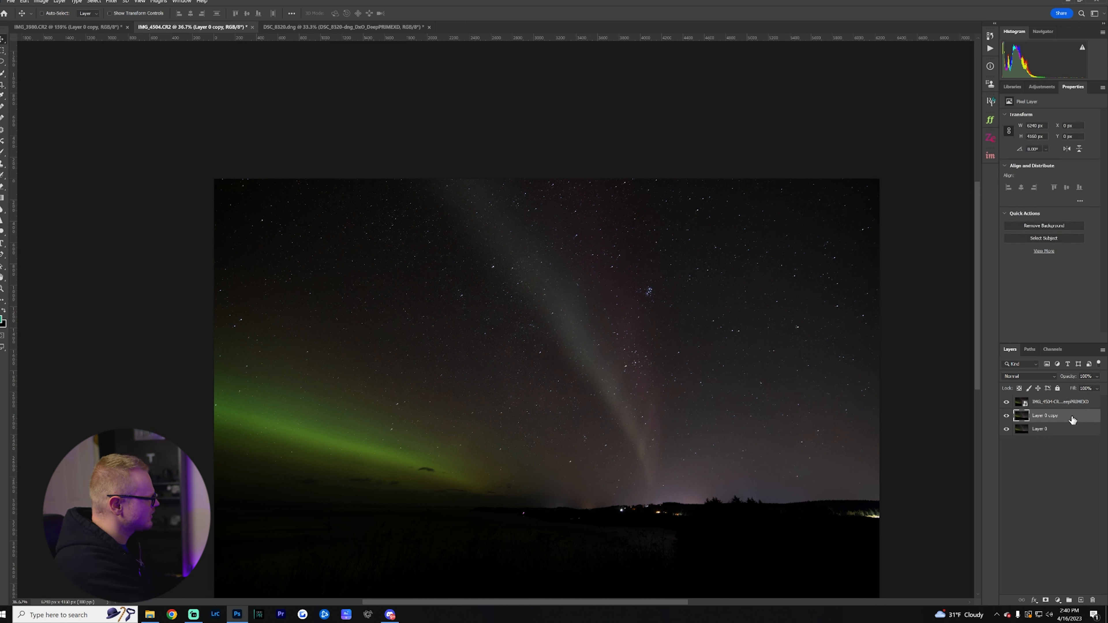
Apply Topaz Photo AI to Layer 0 copy as a smart filter with the autopilot Remove Noise settings, checking the before/after preview
click(110, 3)
mouse_move(125, 1)
click(245, 193)
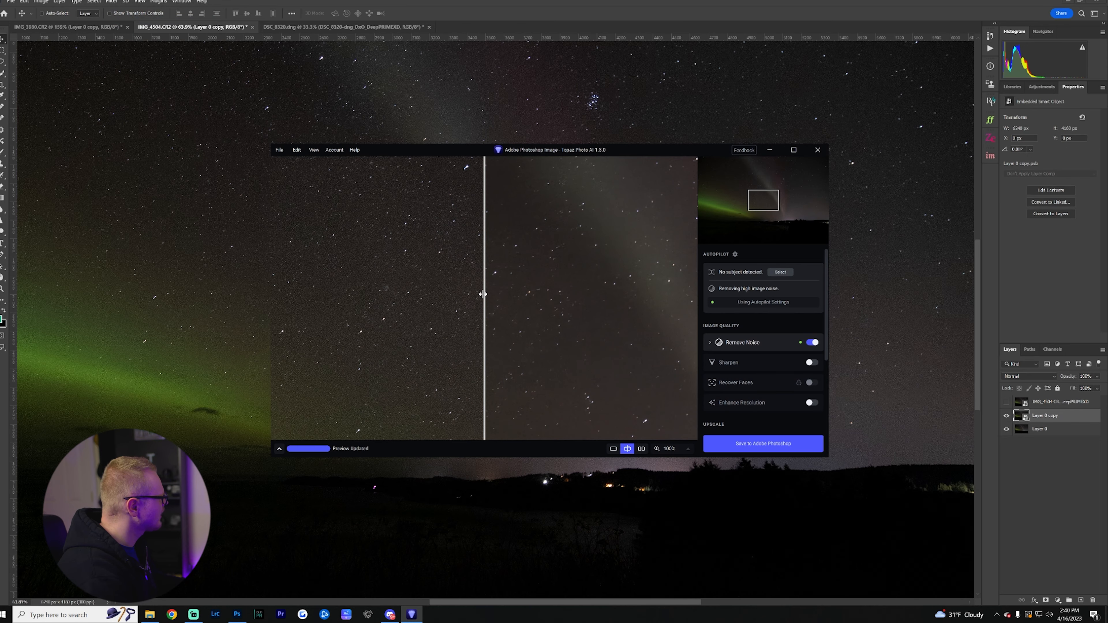
drag(483, 294, 300, 308)
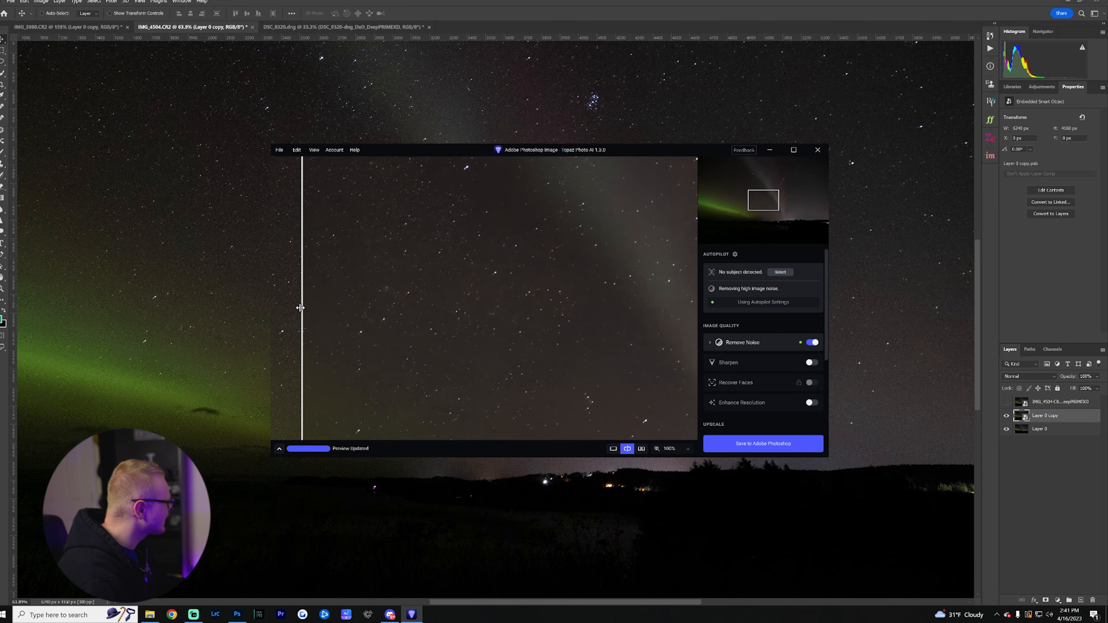
click(756, 445)
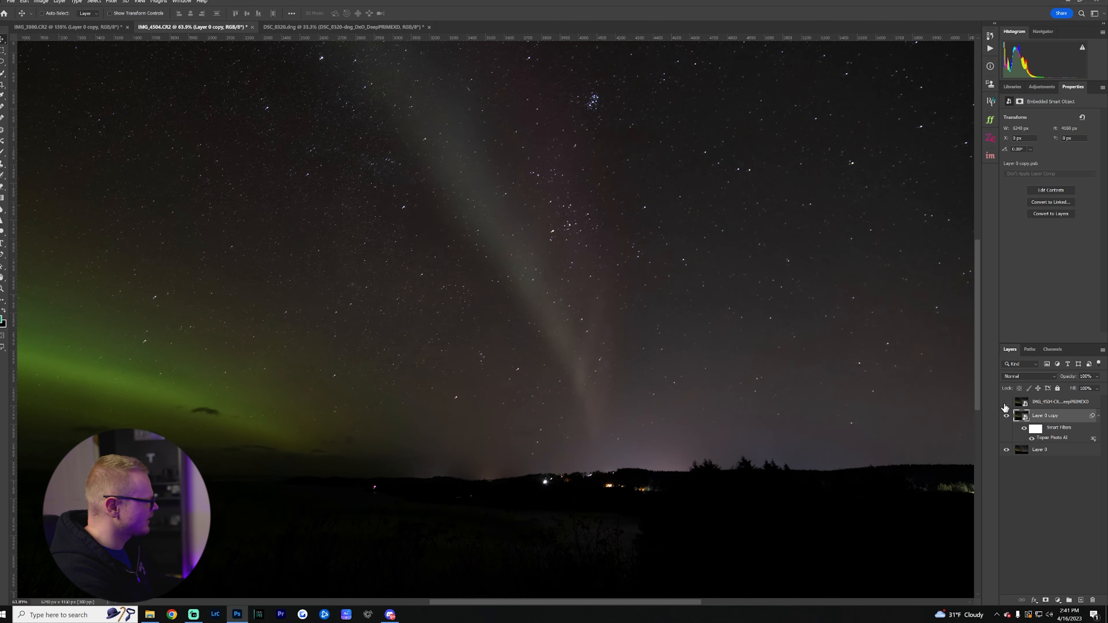
Compare the aurora photo's Topaz copy, DeepPRIME XD layer and original up close by switching layer visibility
scroll(617, 317, up, 5)
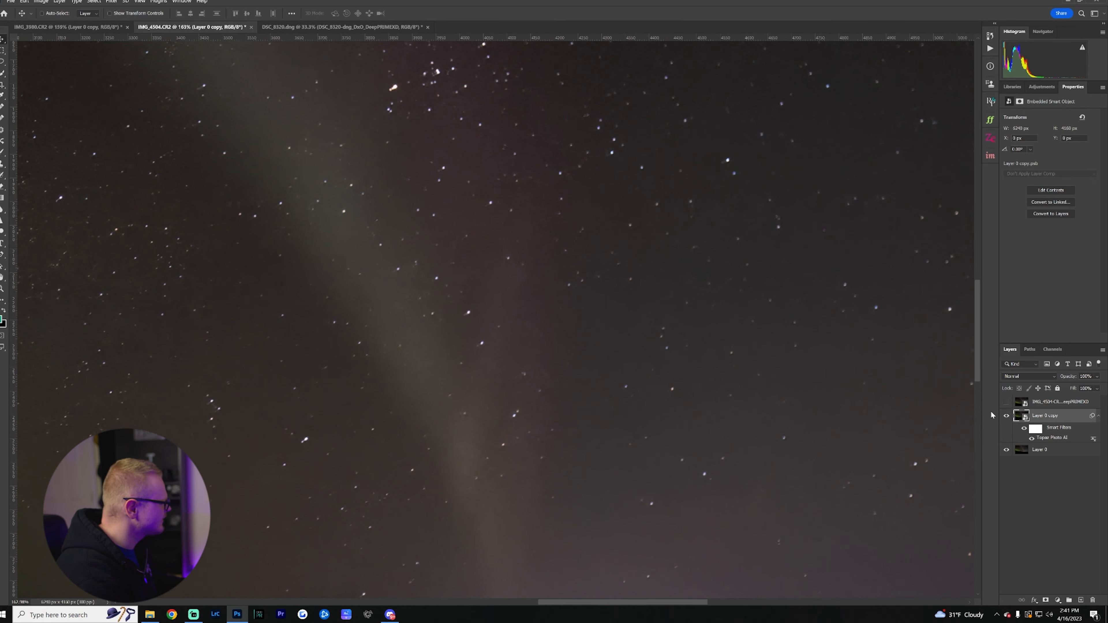
click(1008, 401)
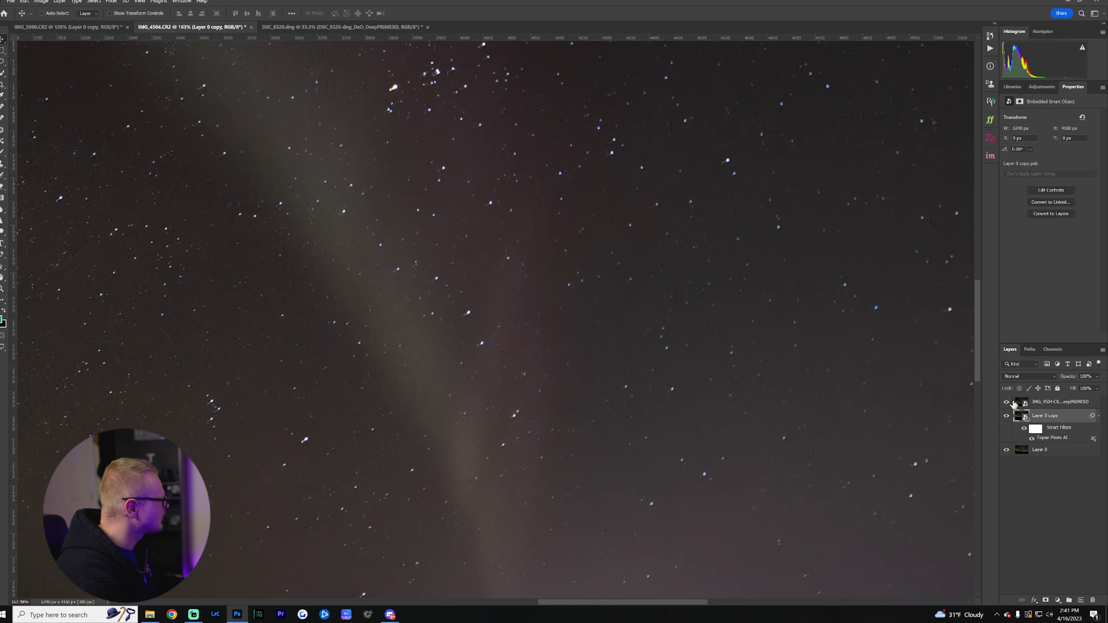
scroll(649, 288, up, 5)
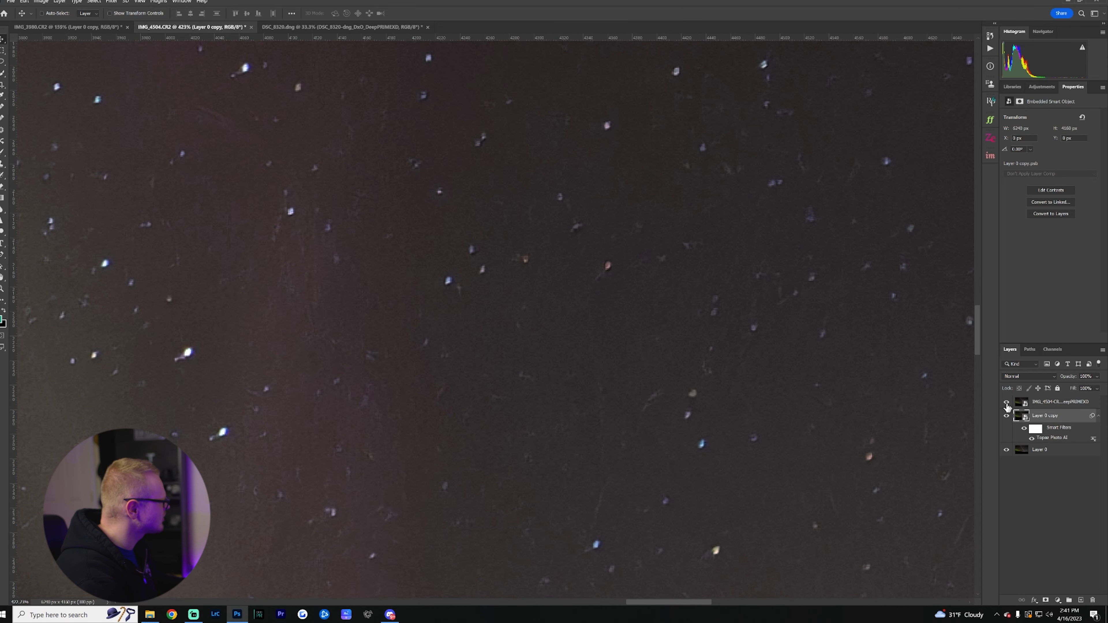
click(1007, 406)
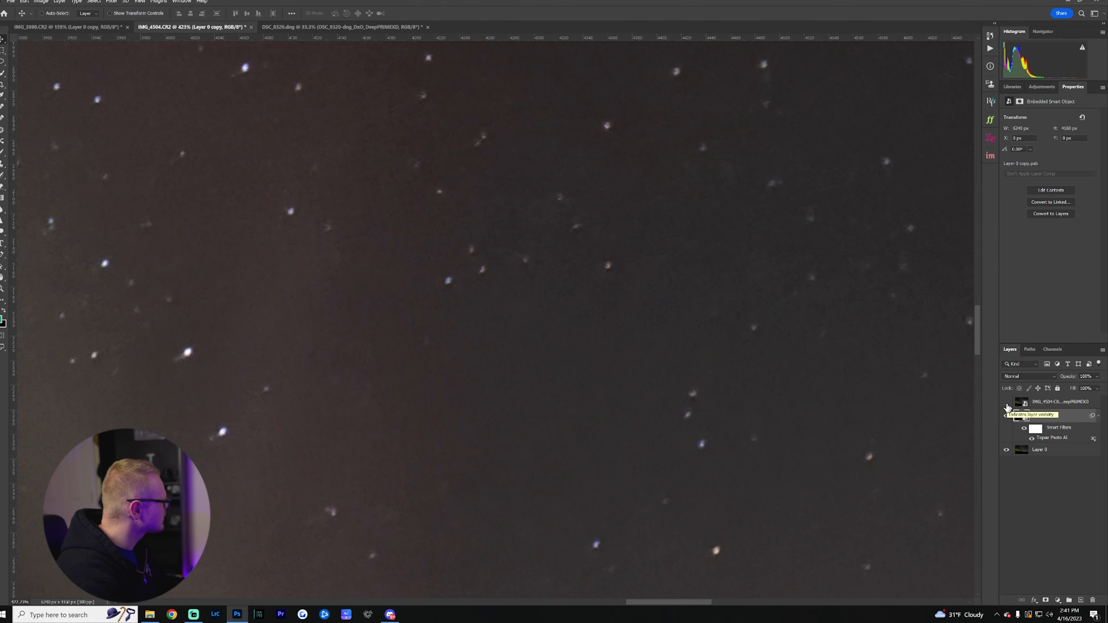
click(1007, 417)
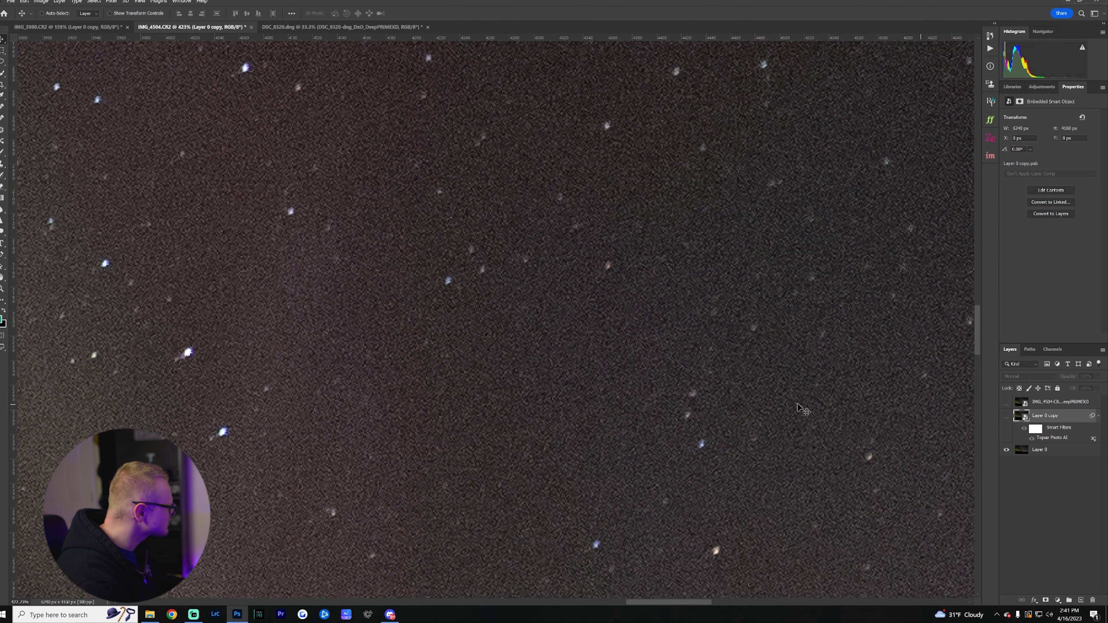
Examine another area of stars in the original, then show the Topaz copy and DeepPRIME XD layer there
scroll(502, 258, down, 5)
scroll(735, 315, up, 5)
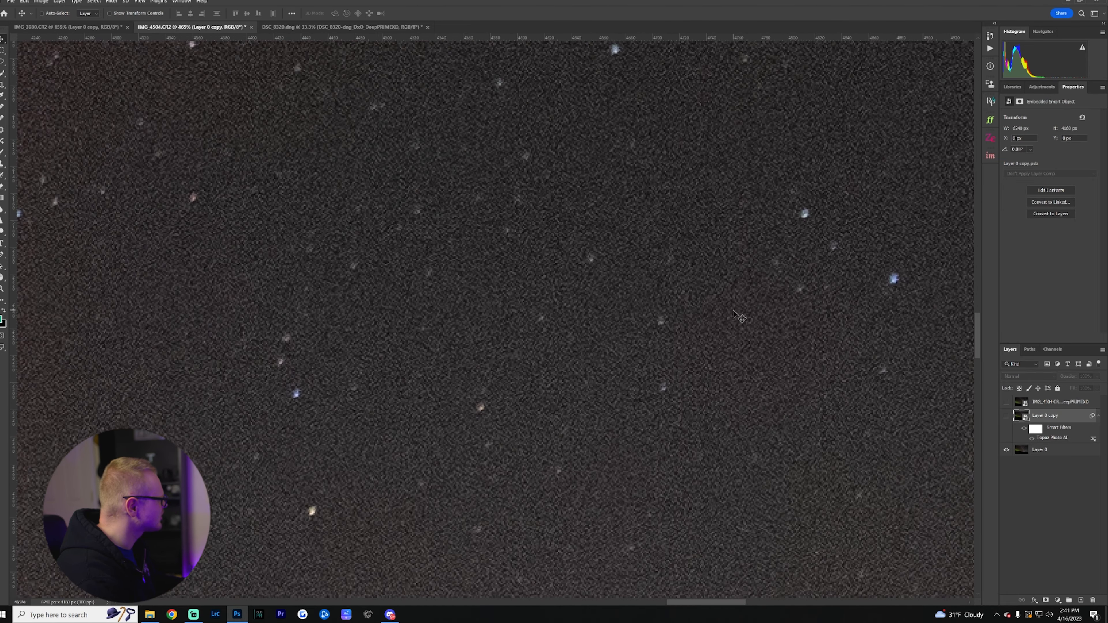
click(1008, 417)
click(1007, 403)
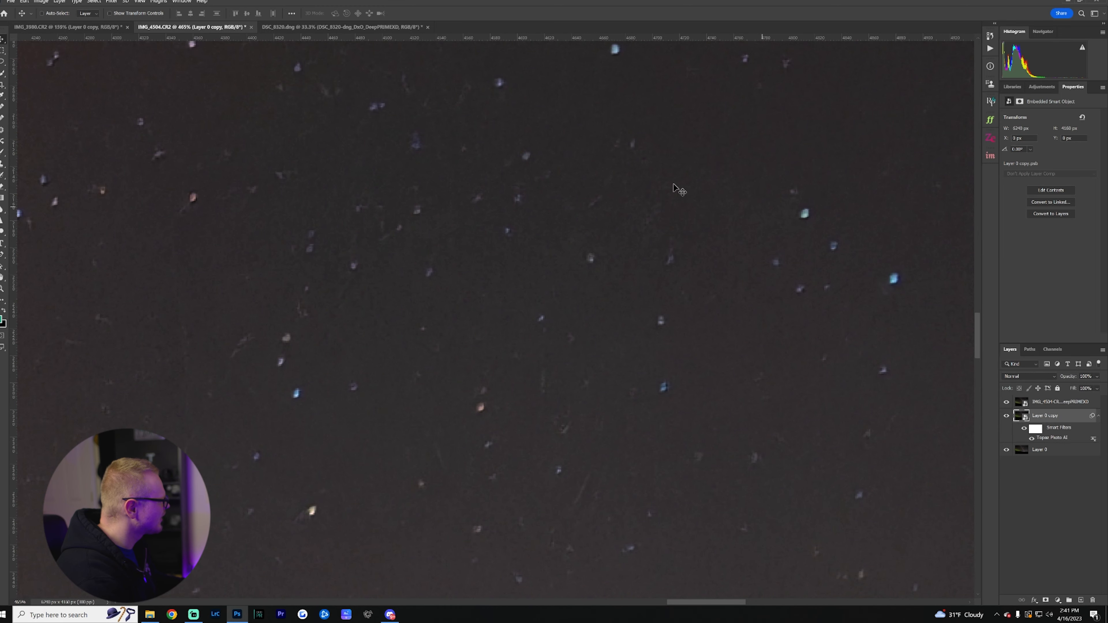
Examine the DeepPRIME XD layer's faint stars and sky for artifacts, both up close and in the wider view
scroll(305, 167, down, 8)
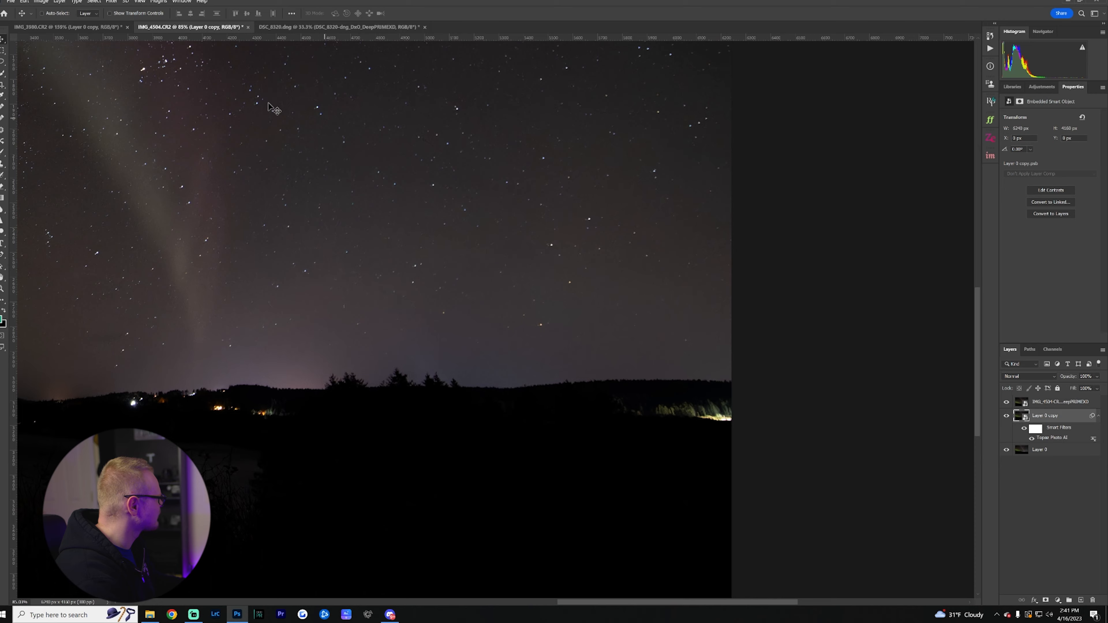
scroll(405, 220, up, 9)
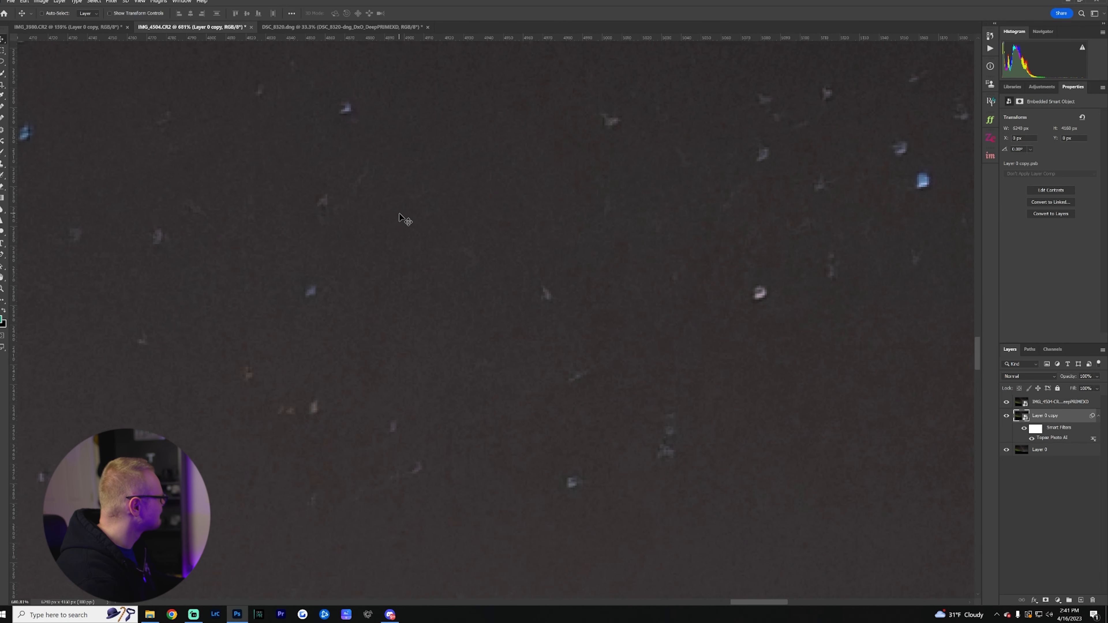
scroll(727, 317, up, 1)
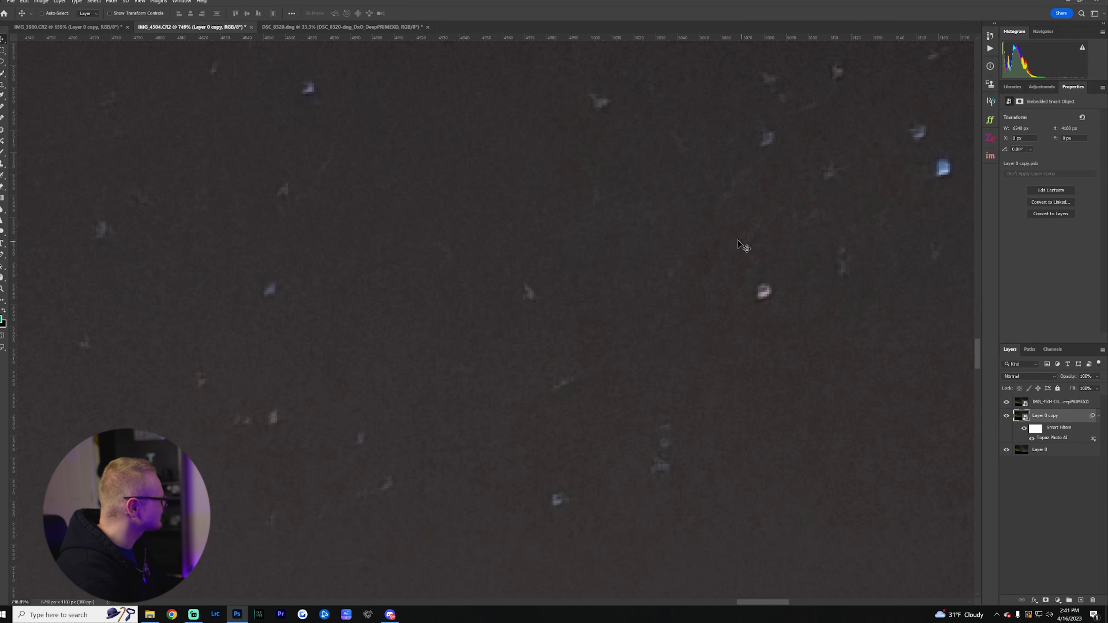
scroll(269, 258, down, 10)
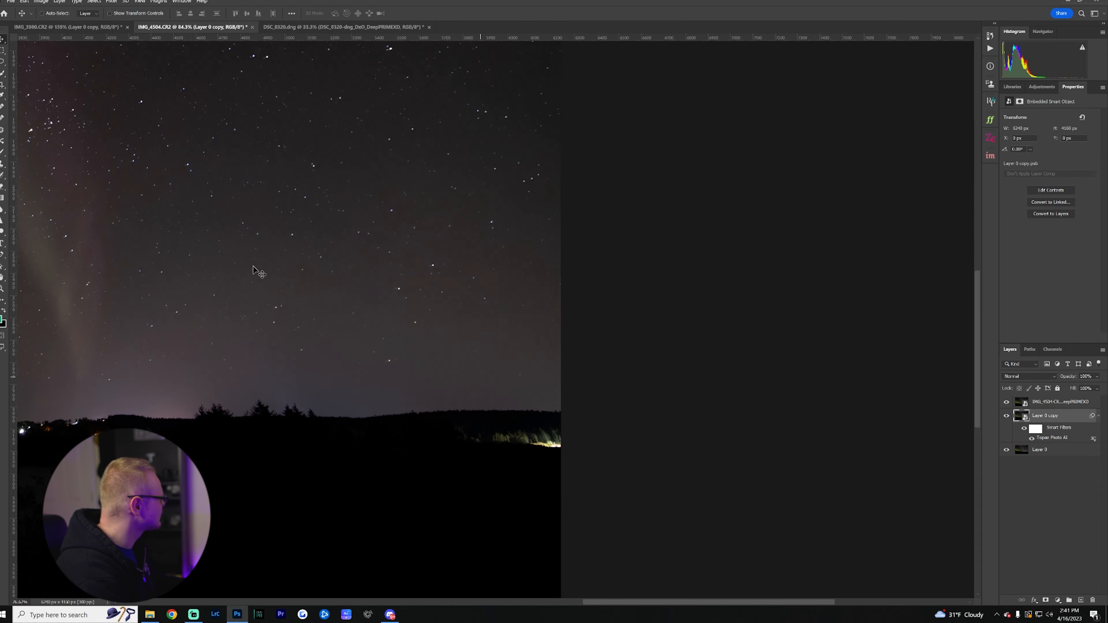
scroll(254, 268, down, 6)
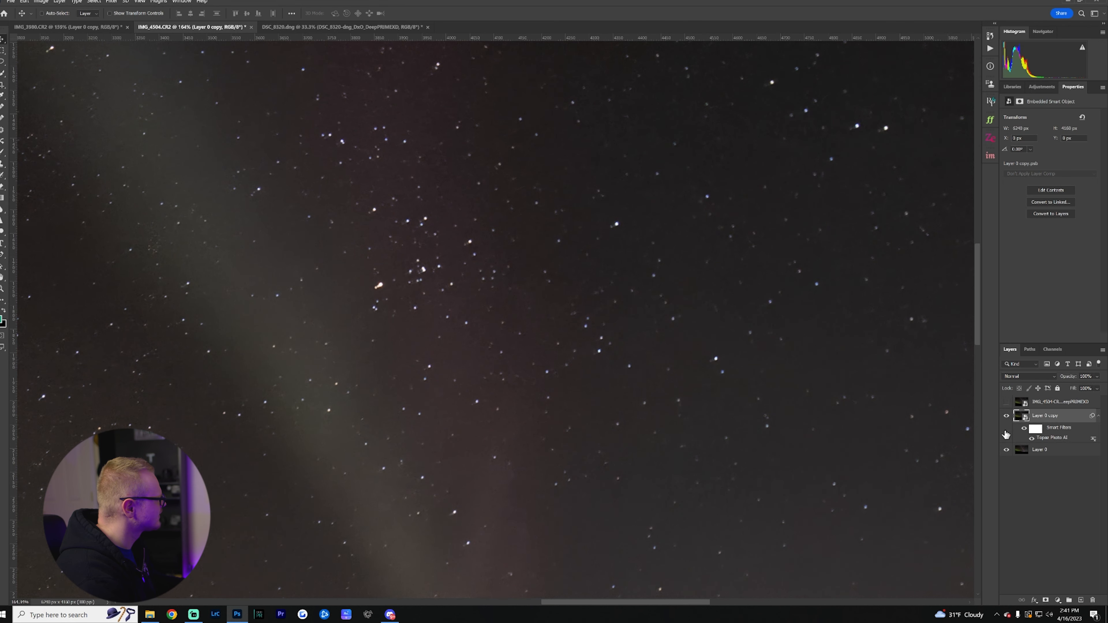
Hide the Topaz copy and examine the original aurora photo's noise at full view and close up
click(1006, 417)
scroll(513, 332, down, 10)
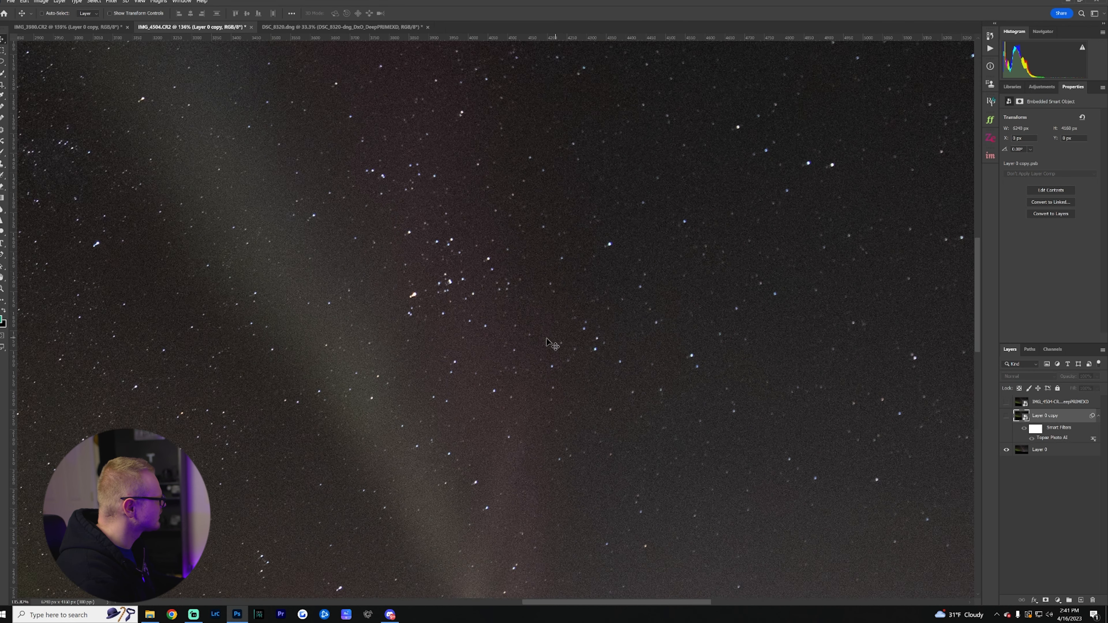
scroll(512, 332, down, 2)
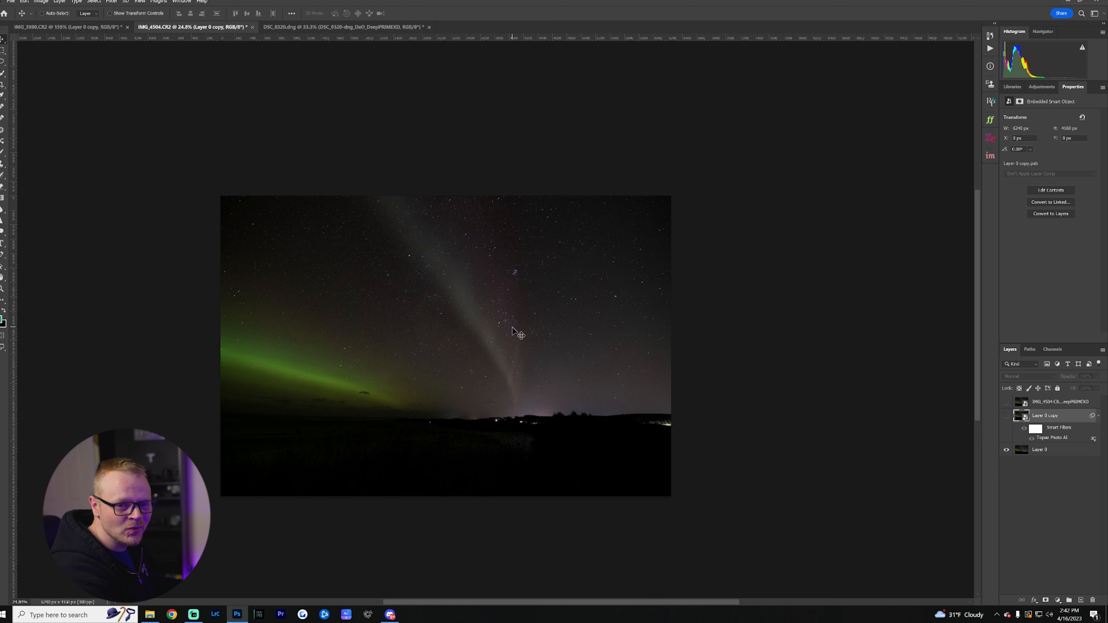
scroll(465, 312, up, 2)
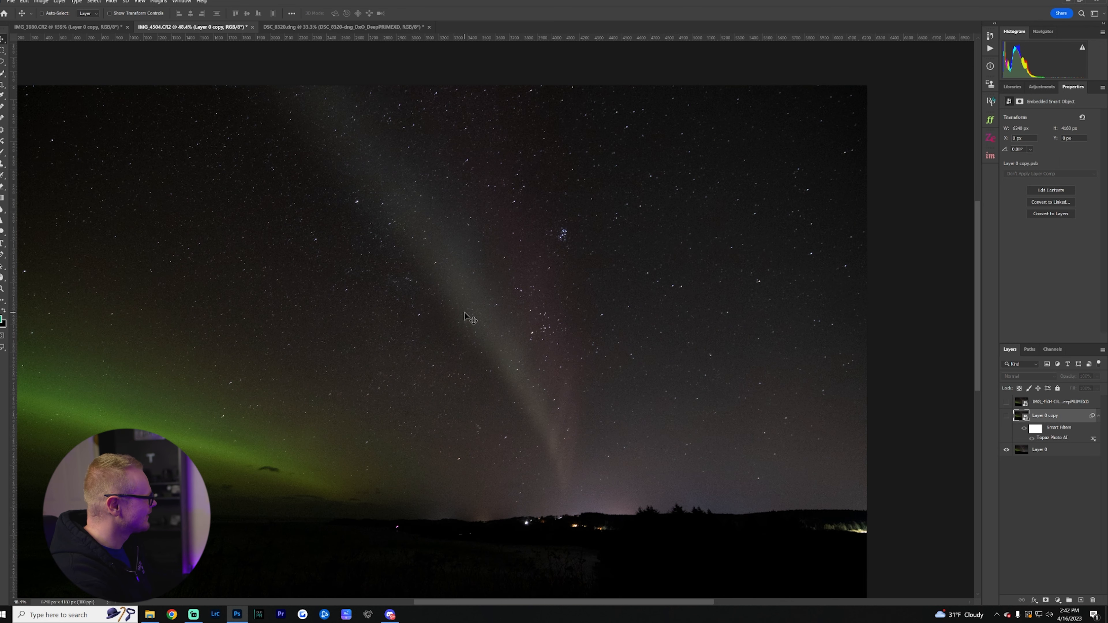
scroll(601, 268, up, 4)
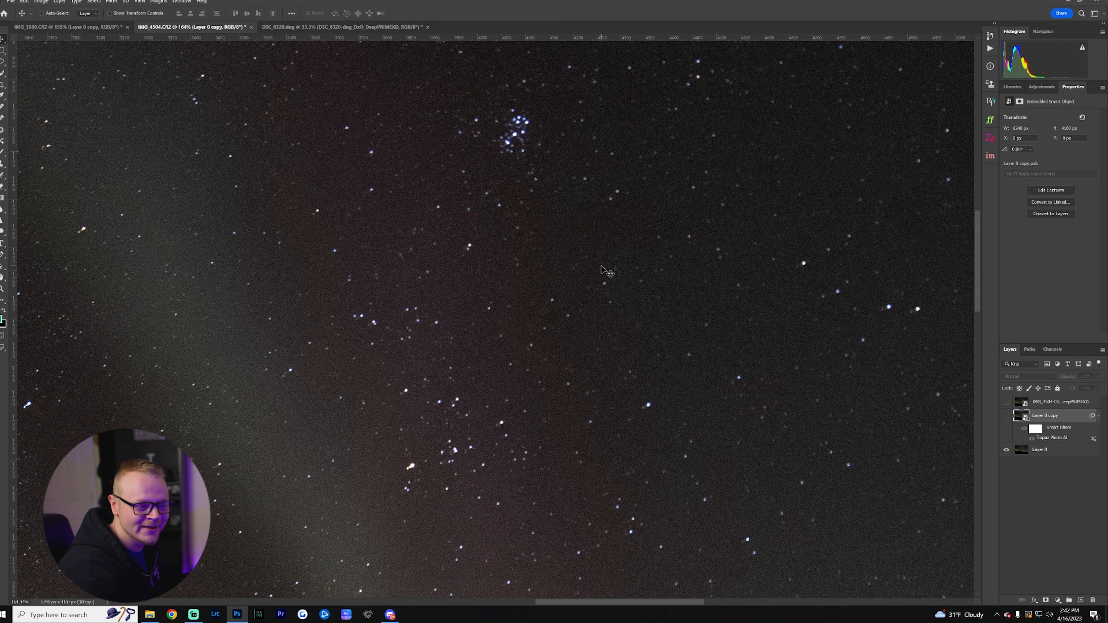
Switch to the DSC_8320.dng owl photo and examine the original's noise around the owl's face and eyes
click(367, 28)
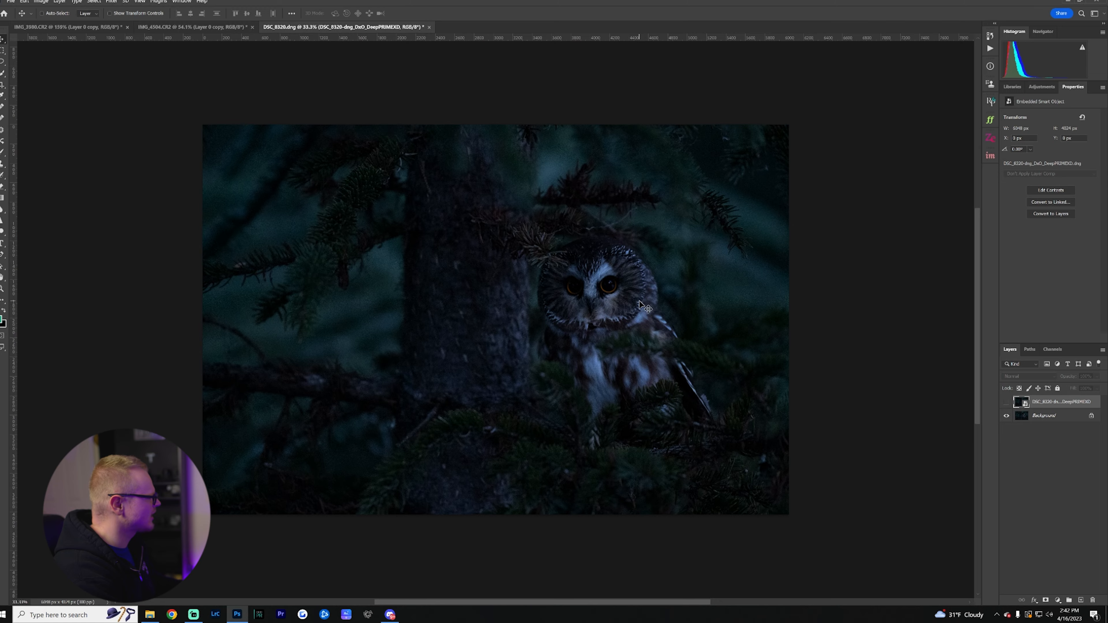
scroll(640, 302, down, 1)
scroll(581, 261, up, 4)
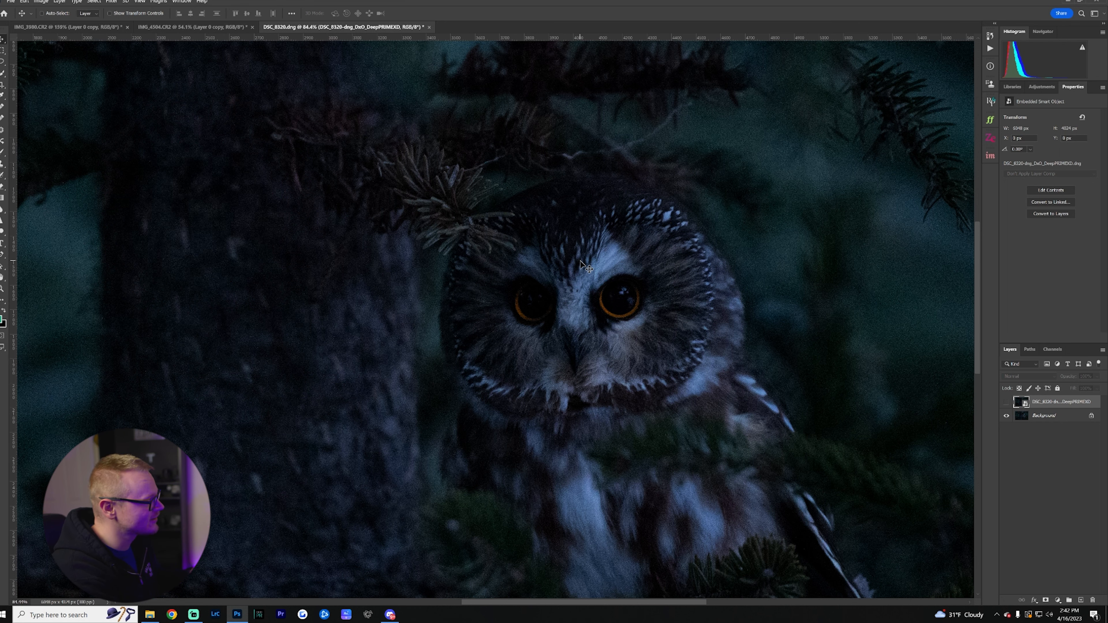
scroll(560, 235, up, 3)
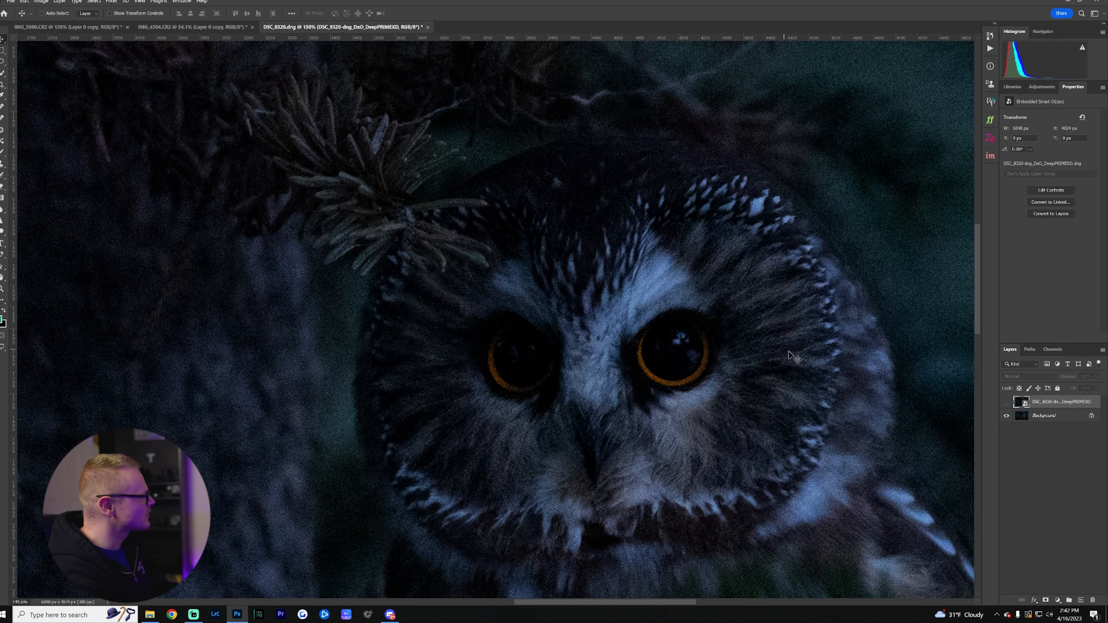
scroll(794, 357, up, 1)
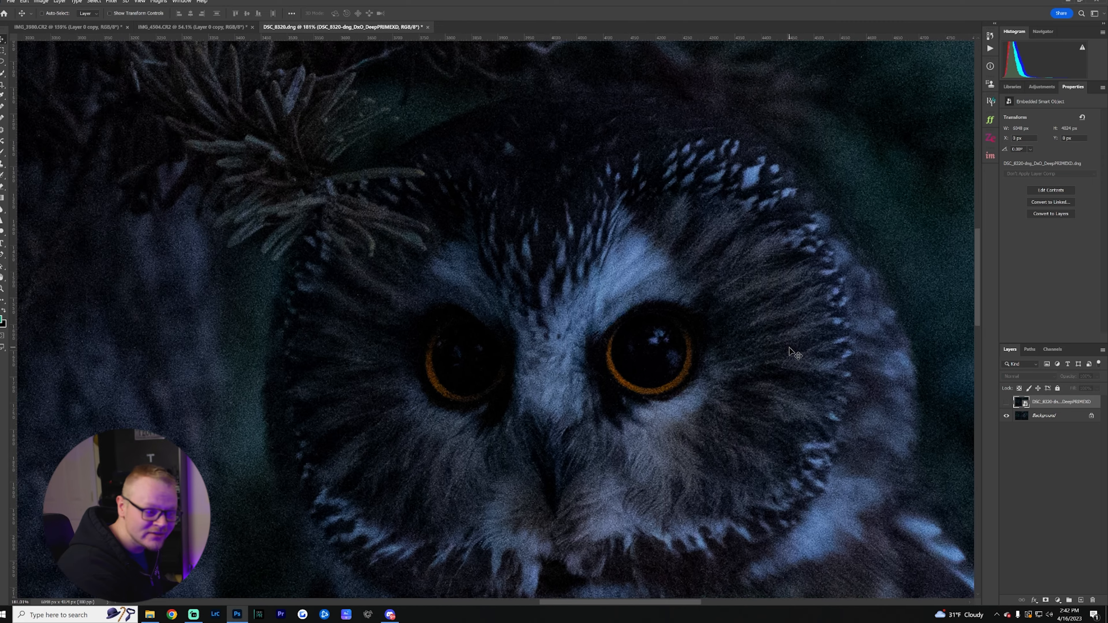
scroll(791, 350, up, 1)
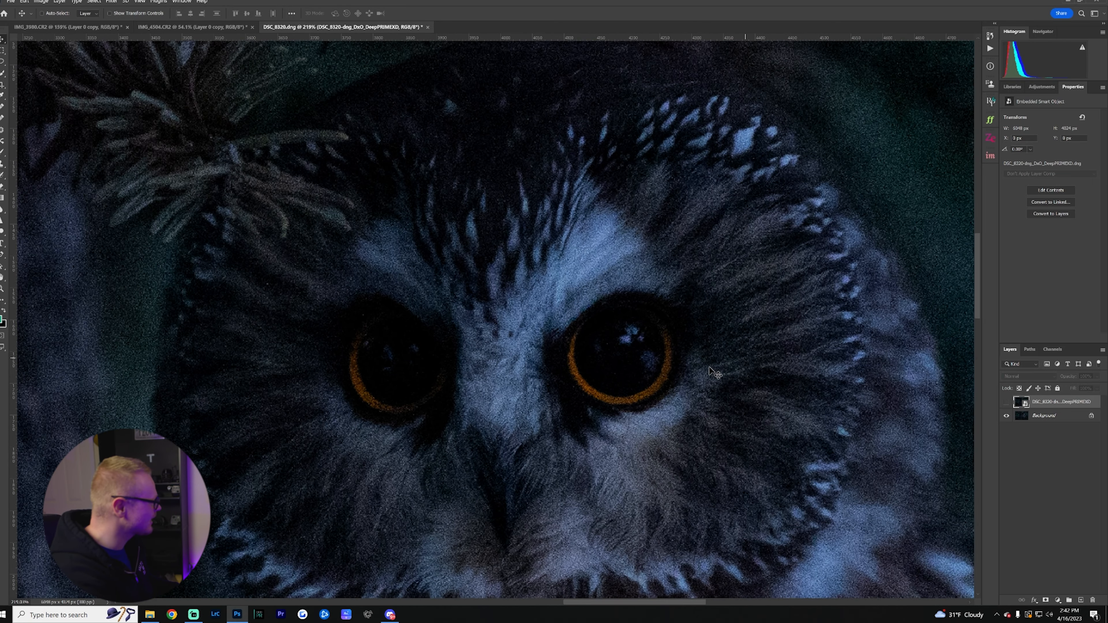
scroll(709, 369, up, 1)
scroll(680, 372, down, 4)
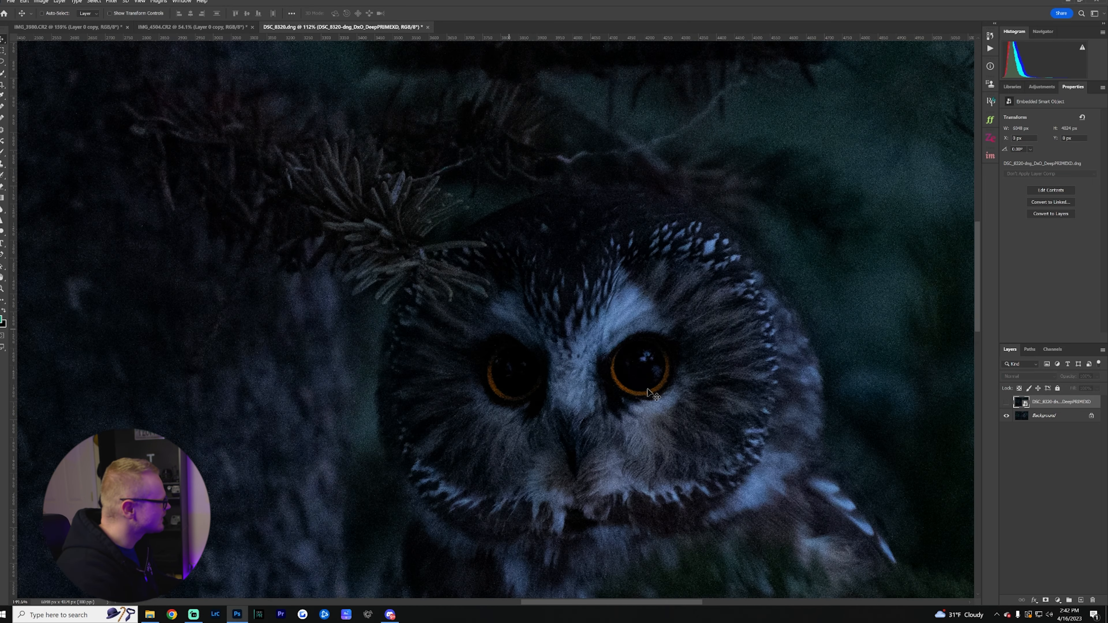
scroll(650, 392, up, 3)
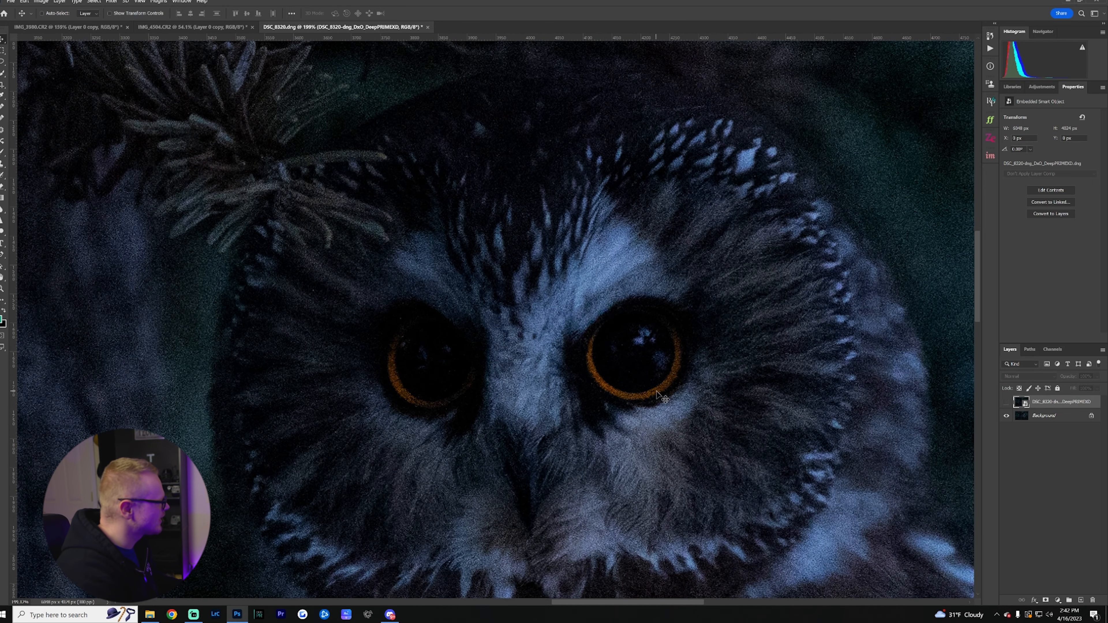
Compare the owl's DeepPRIME XD layer with the original around the eyes by showing and hiding the layer
click(1006, 402)
scroll(580, 378, up, 1)
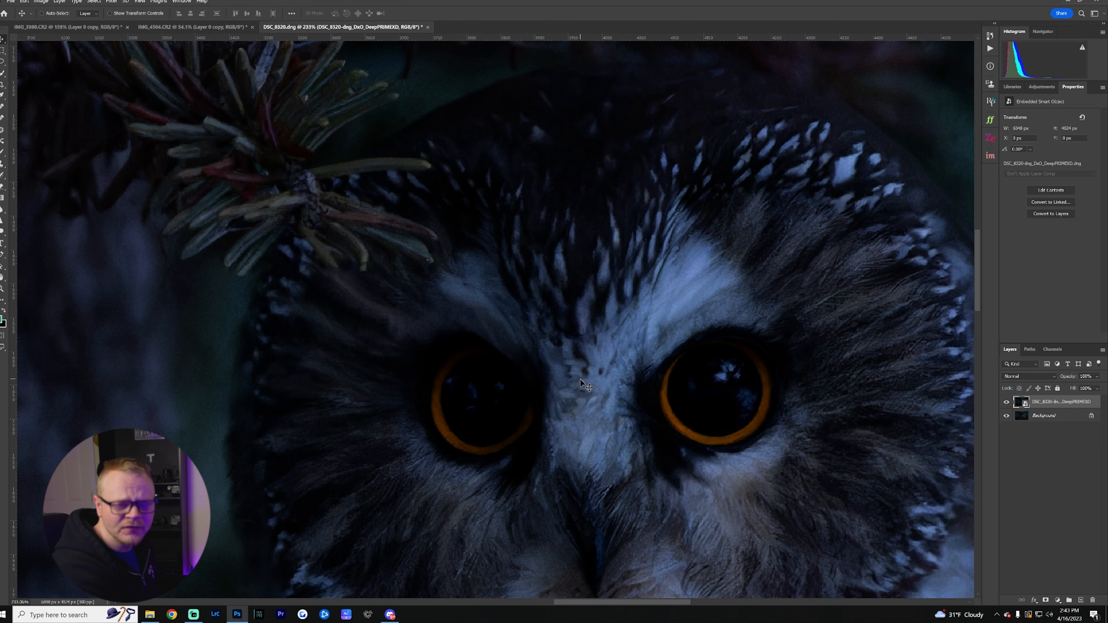
click(1007, 403)
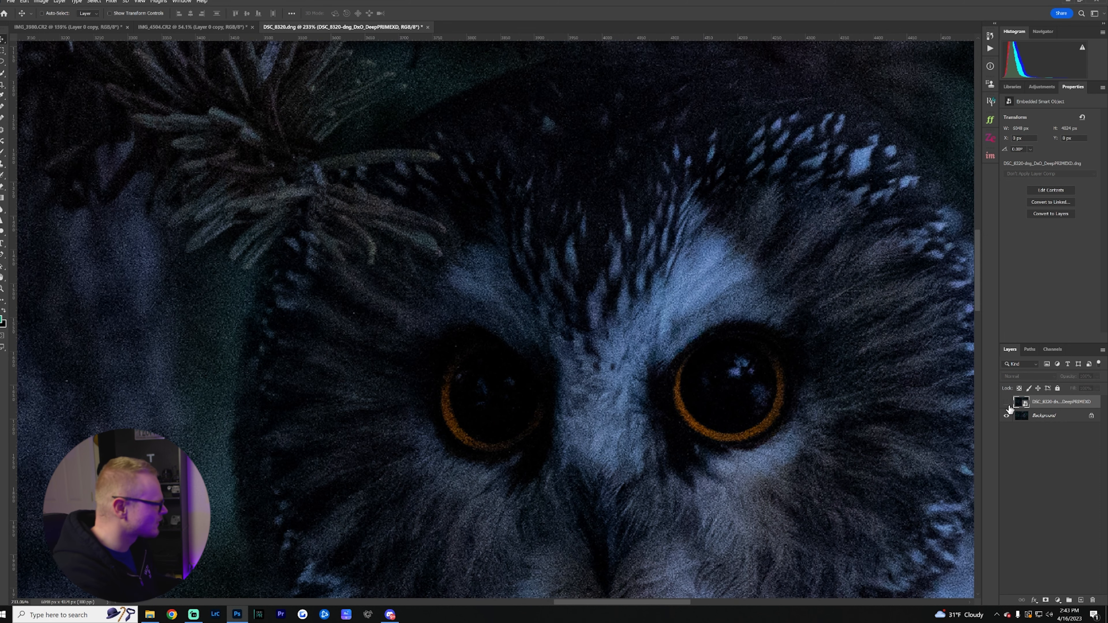
click(1007, 402)
scroll(815, 352, up, 2)
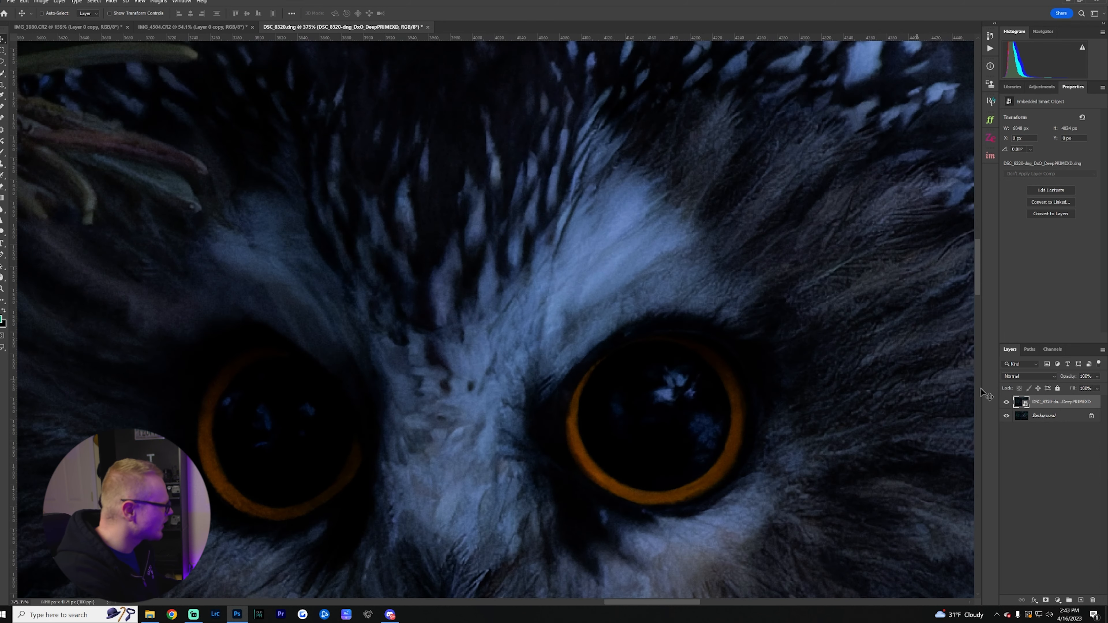
click(1007, 403)
click(1007, 402)
Examine the DeepPRIME XD result on the owl's feathers and the tree trunk, then hide that layer to view the whole original
scroll(732, 368, down, 6)
scroll(732, 369, up, 6)
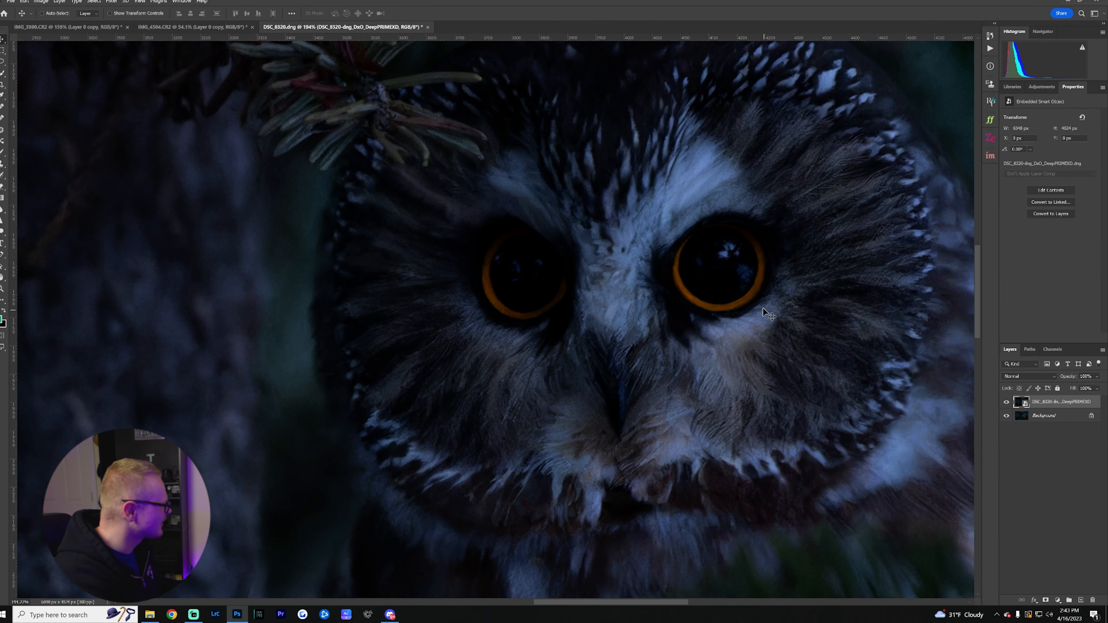
scroll(847, 303, down, 2)
scroll(745, 385, down, 2)
scroll(334, 353, down, 1)
scroll(317, 344, up, 3)
scroll(317, 345, up, 3)
scroll(325, 348, up, 2)
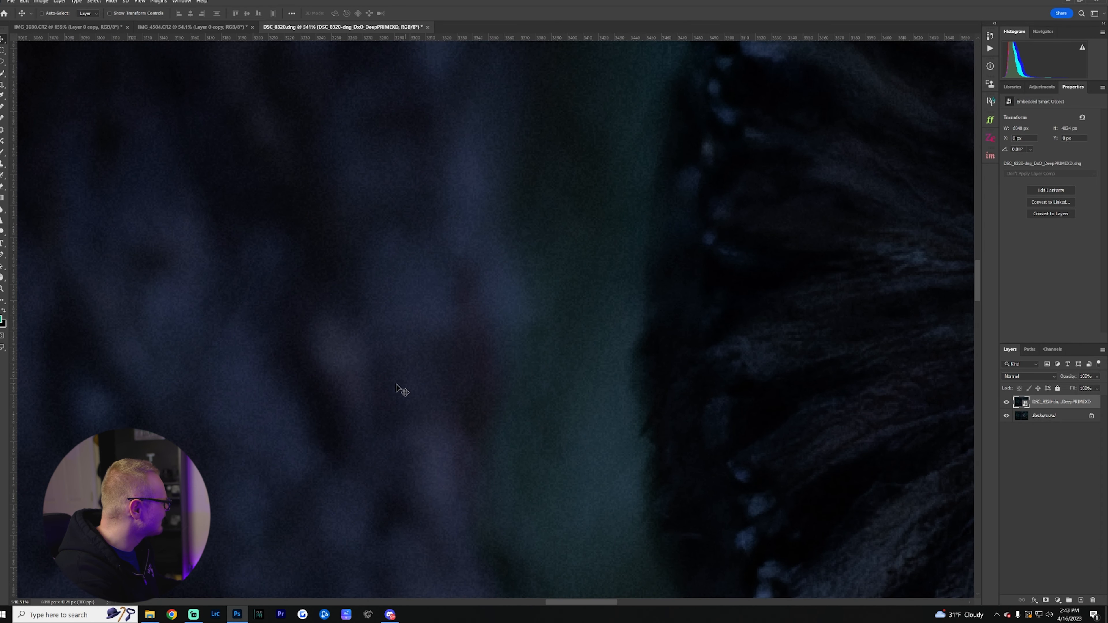
scroll(433, 292, down, 13)
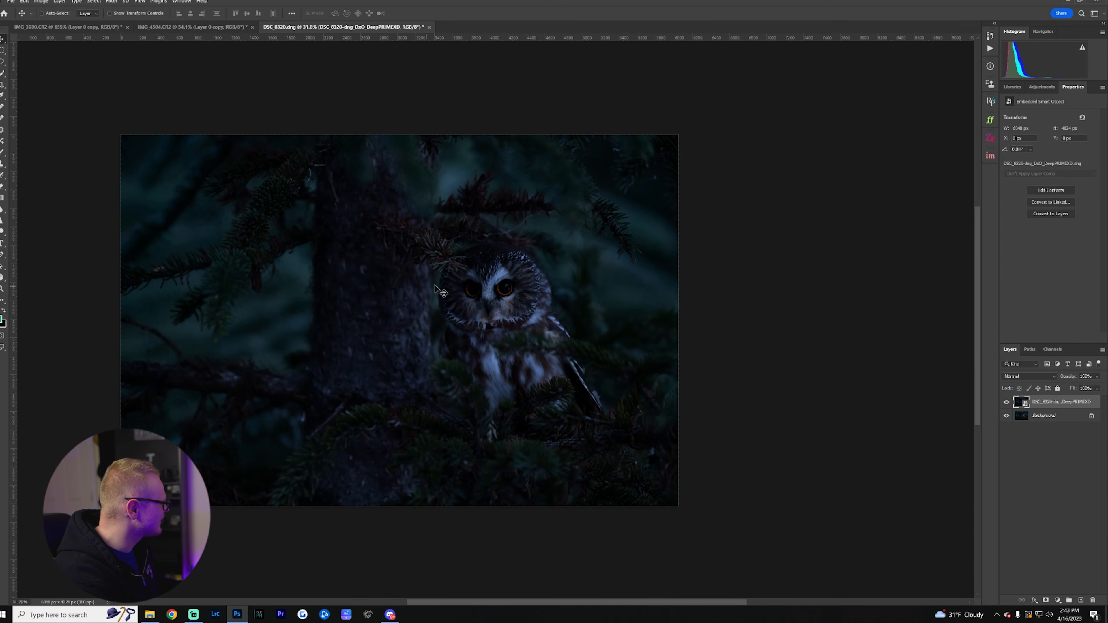
click(1007, 401)
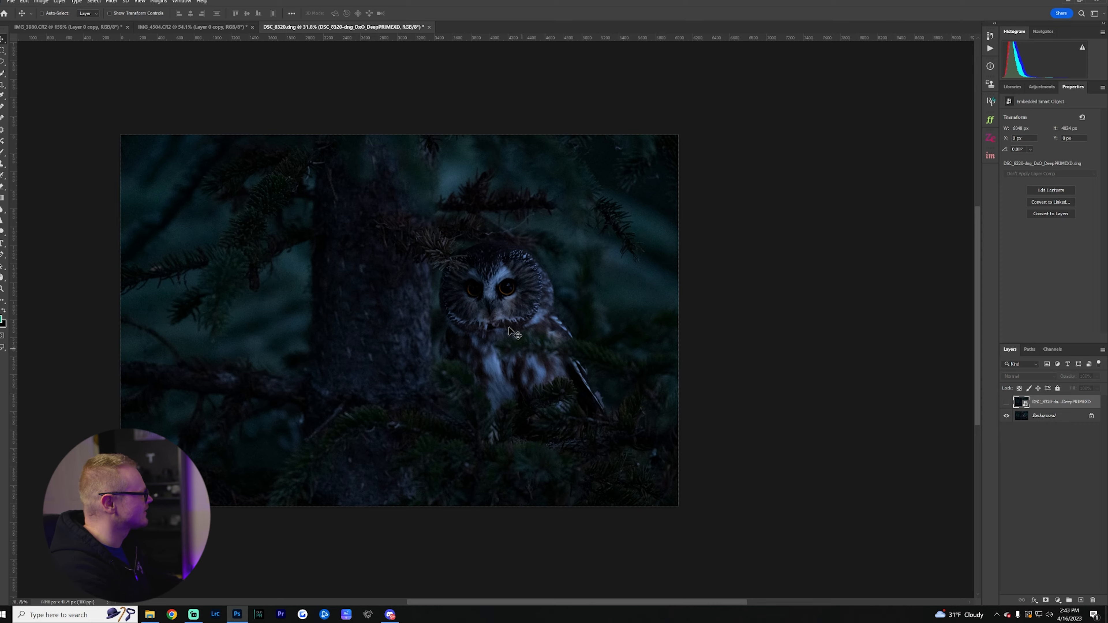
Duplicate the owl photo's Background layer and denoise the copy with Topaz Photo AI, with Sharpen turned off
scroll(508, 328, up, 5)
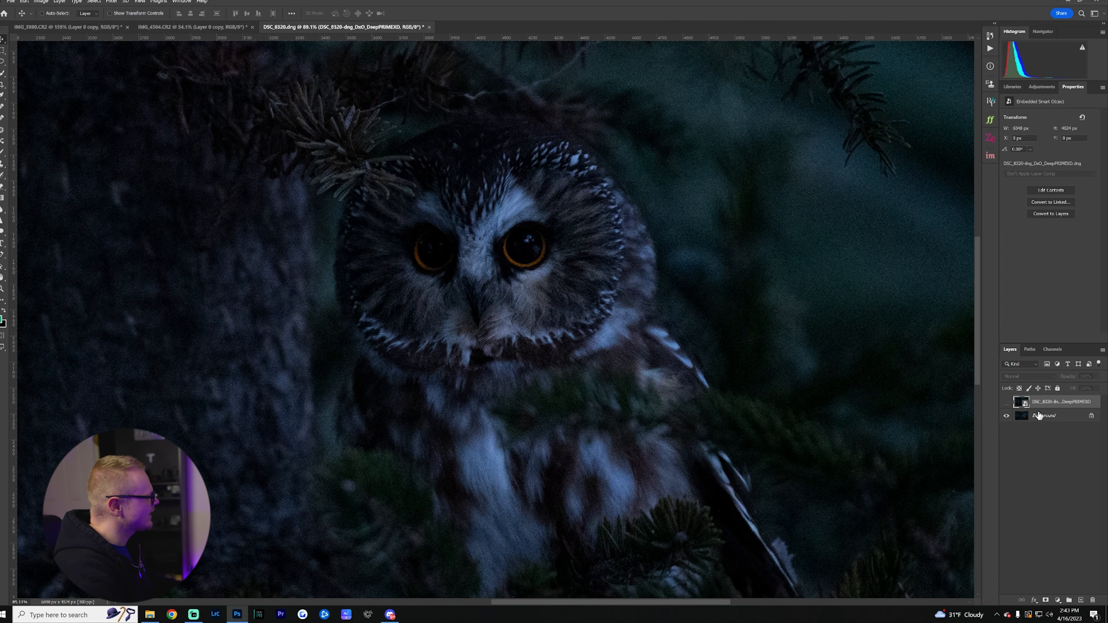
click(1055, 421)
key(ctrl+j)
click(111, 3)
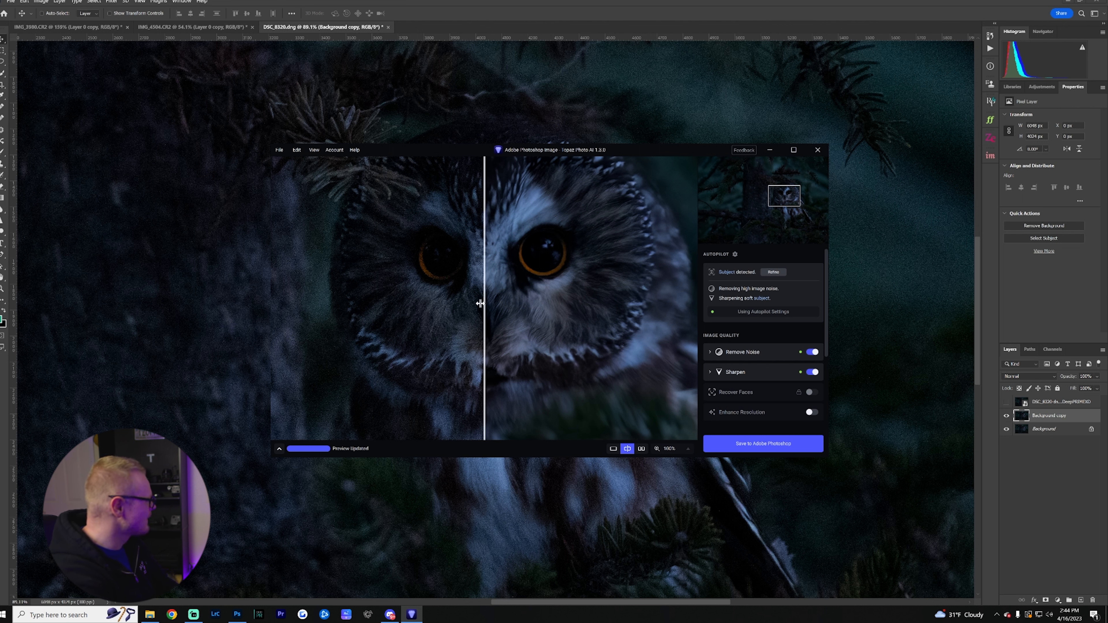
drag(482, 303, 310, 323)
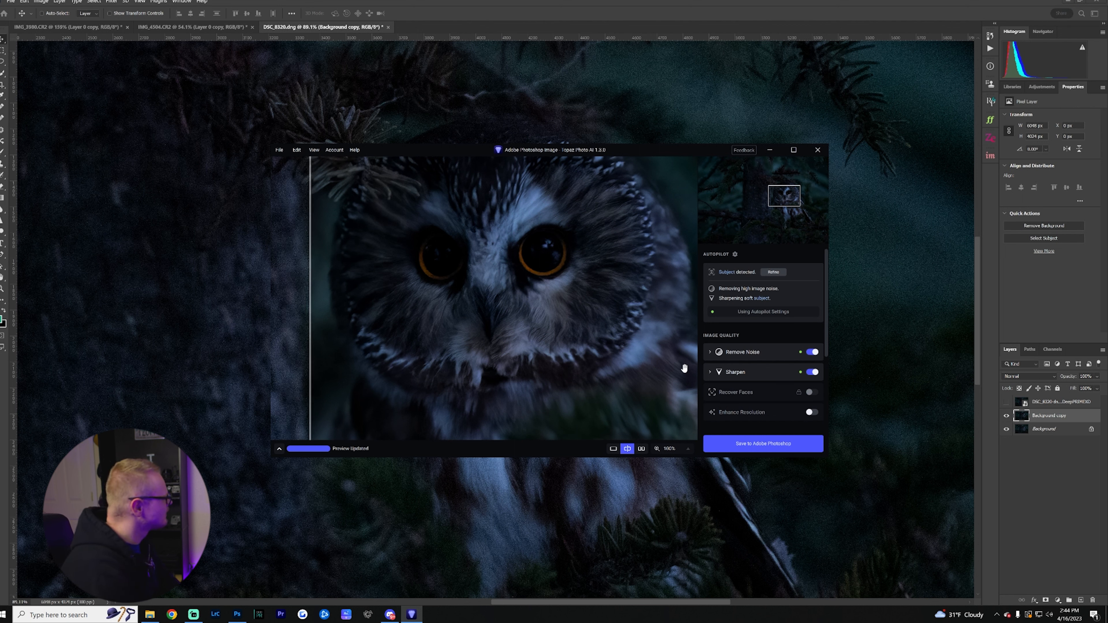
click(814, 373)
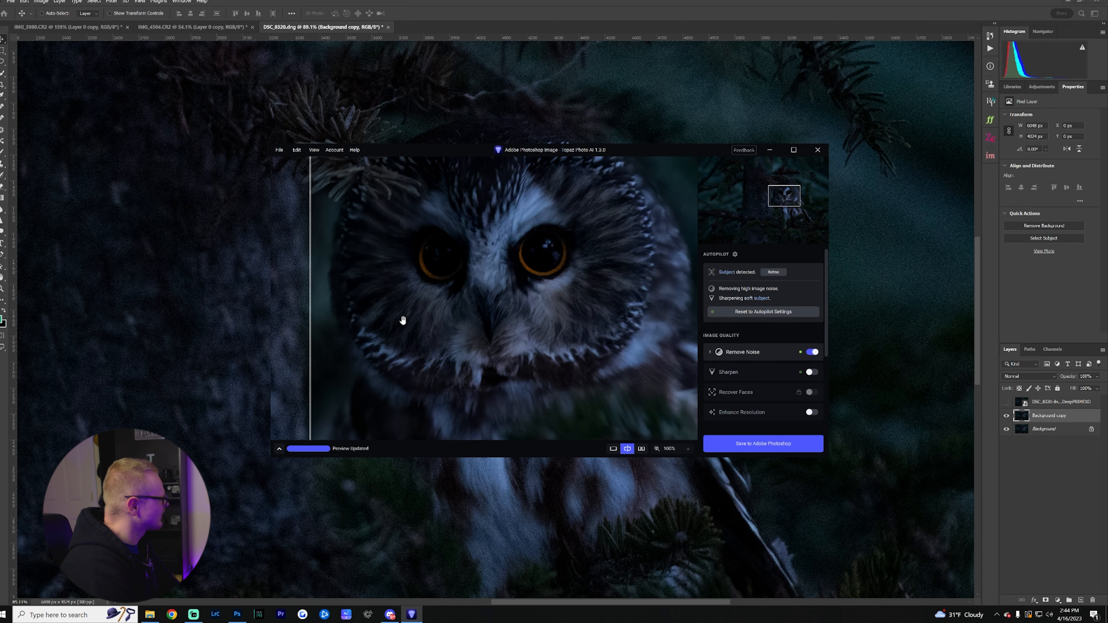
Compare the DeepPRIME XD layer with the Topaz copy on the owl's face, then examine the Topaz result on the feathers and background
click(1007, 402)
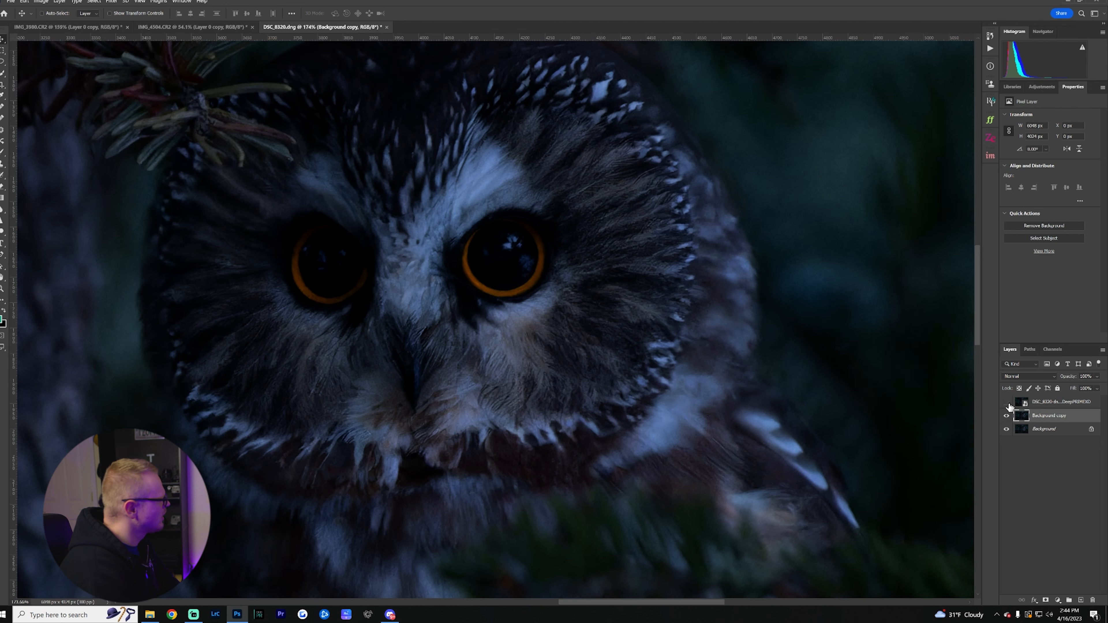
click(1008, 403)
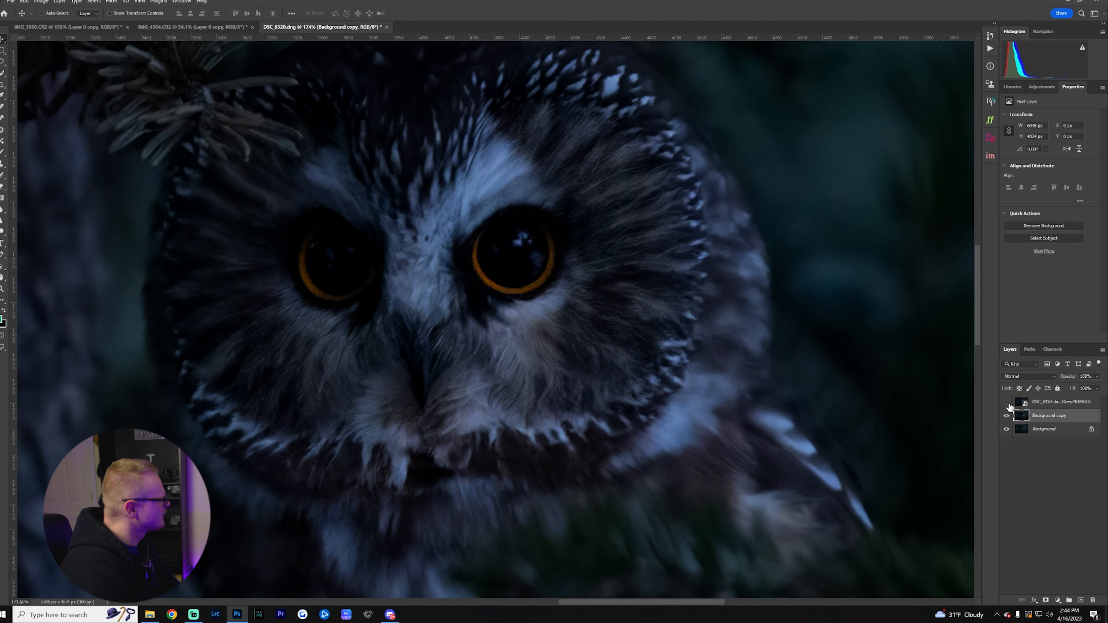
scroll(781, 371, down, 5)
scroll(759, 307, up, 10)
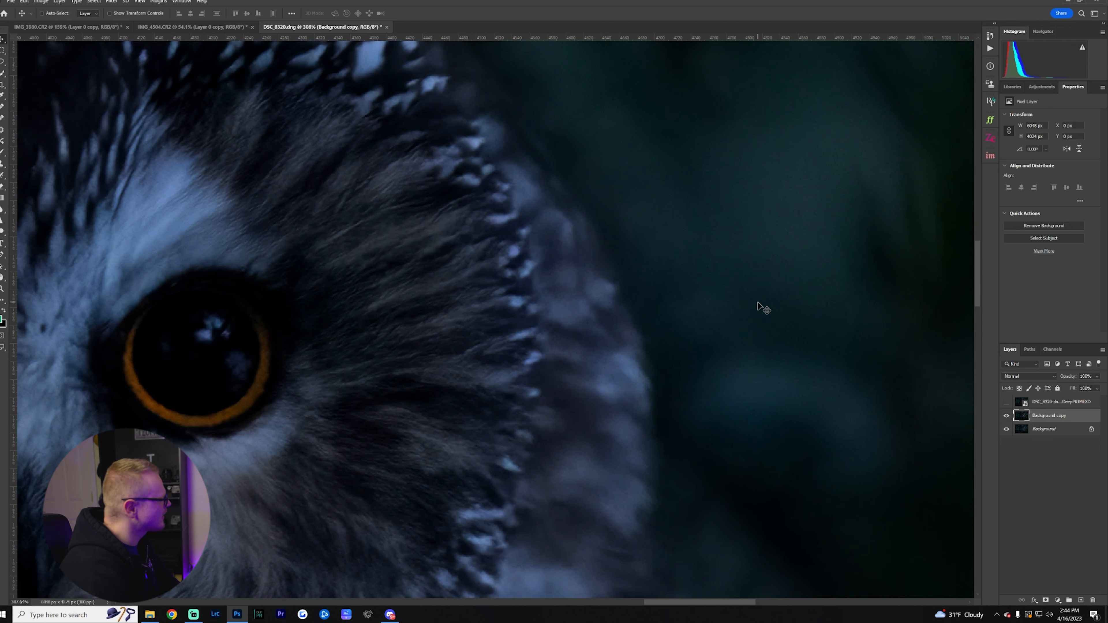
scroll(760, 307, up, 3)
scroll(694, 315, down, 10)
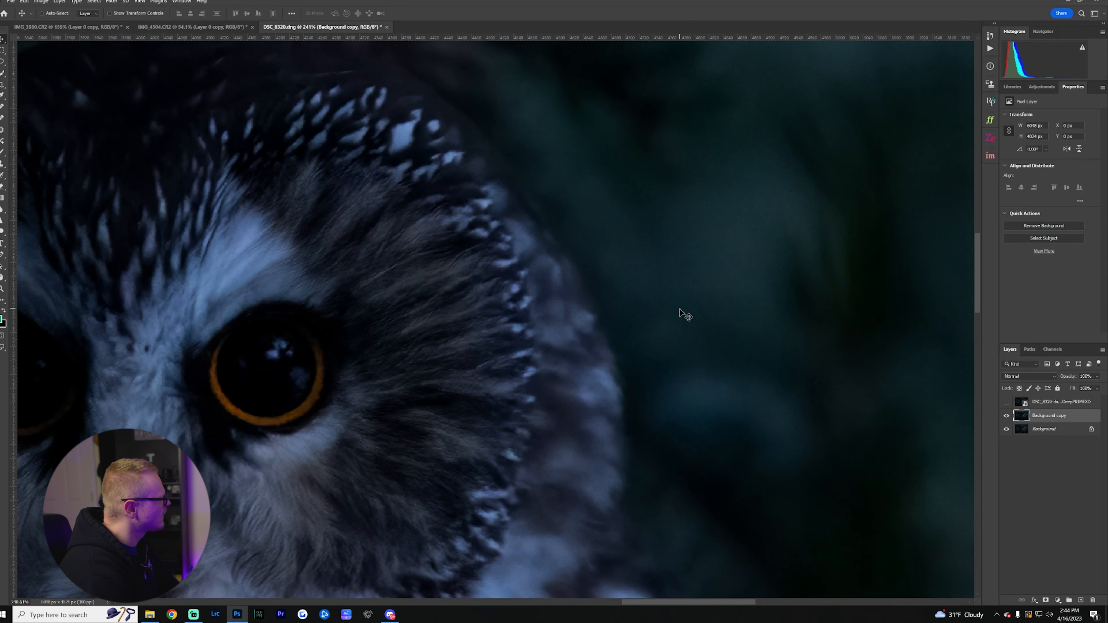
scroll(448, 334, up, 5)
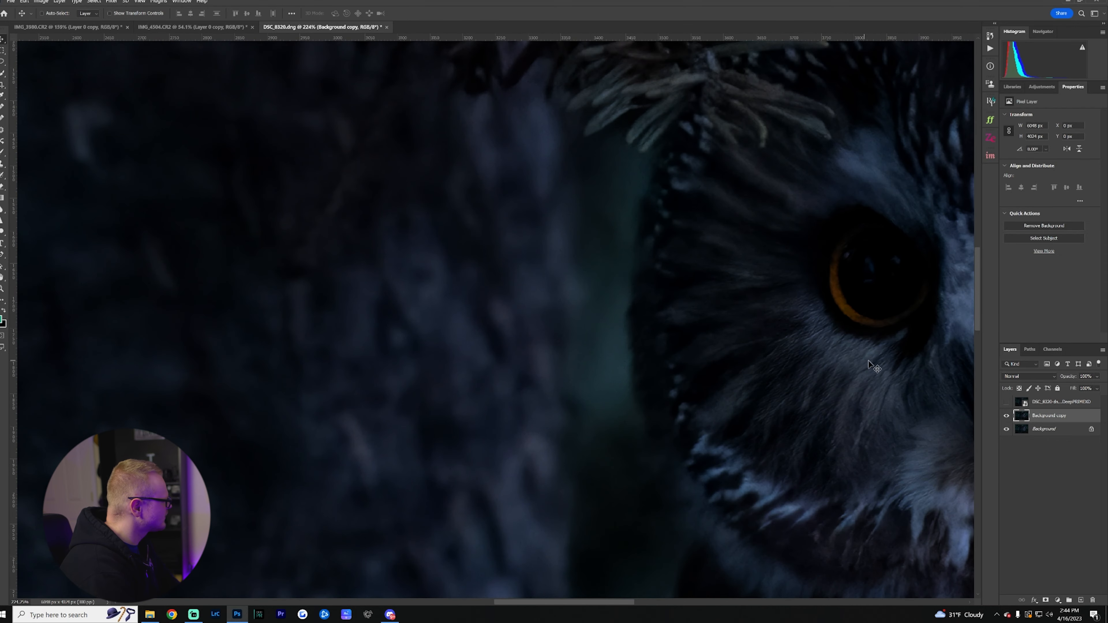
Show and hide the DeepPRIME XD layer to compare it with the Topaz copy on the tree trunk, pine needles and eye
click(1006, 403)
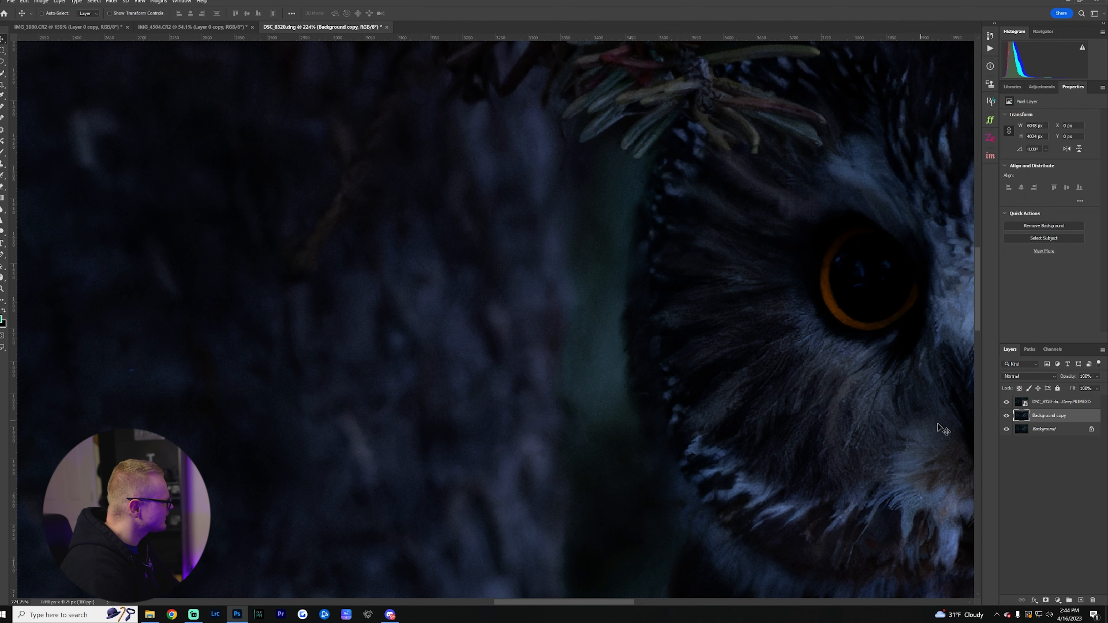
click(1006, 403)
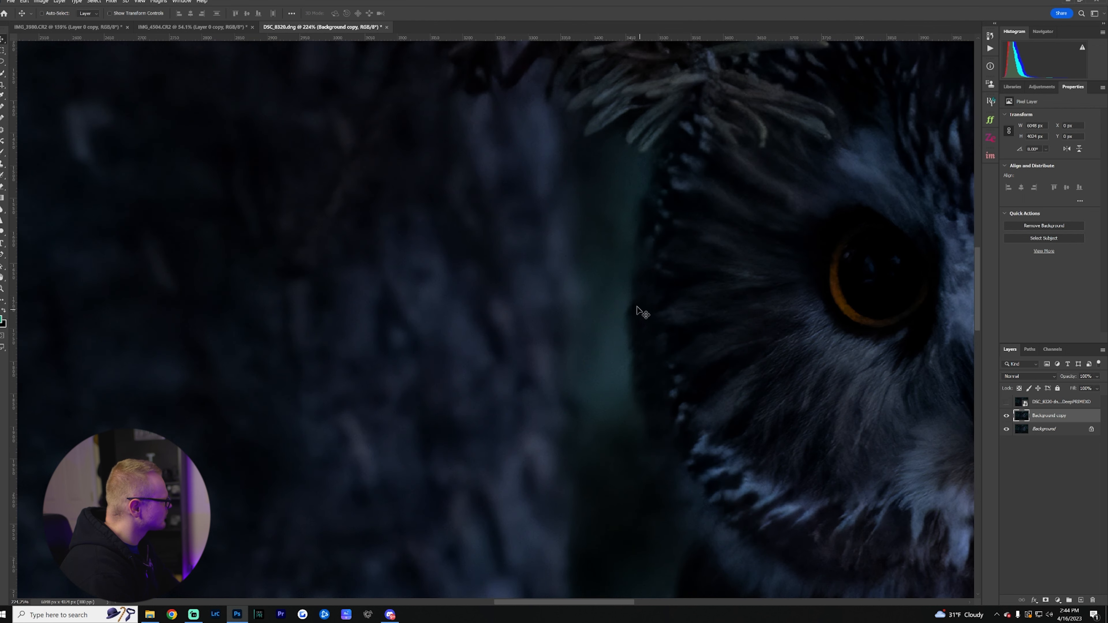
scroll(851, 366, down, 4)
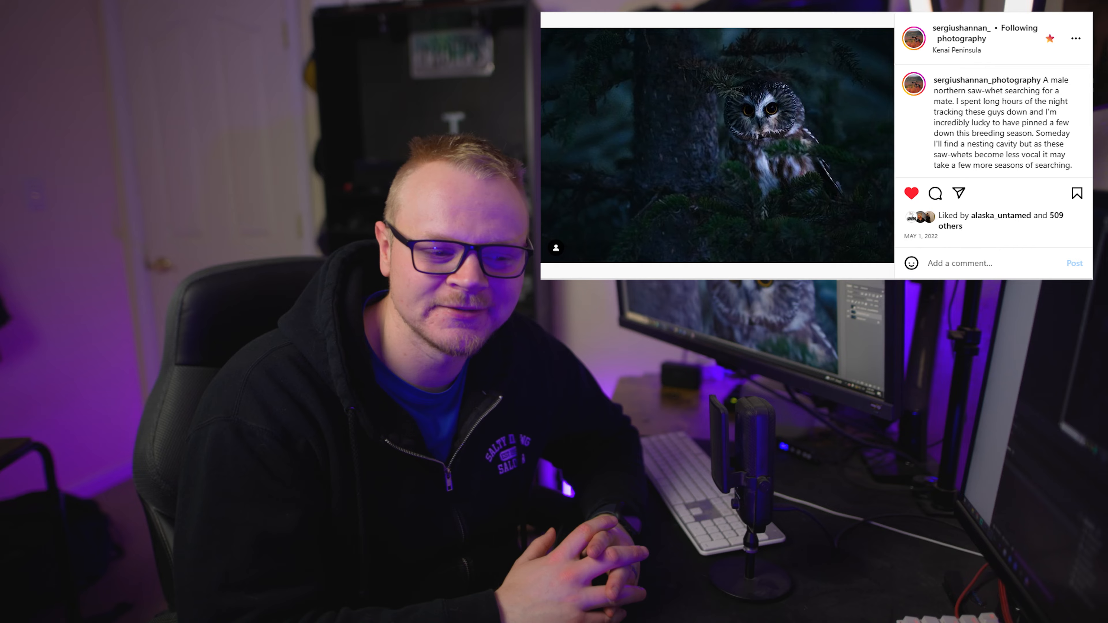
In Lightroom Classic, apply AI Denoise to Denoise Bear.CR2 with an amount of 50 and Create Stack enabled
scroll(1100, 224, down, 5)
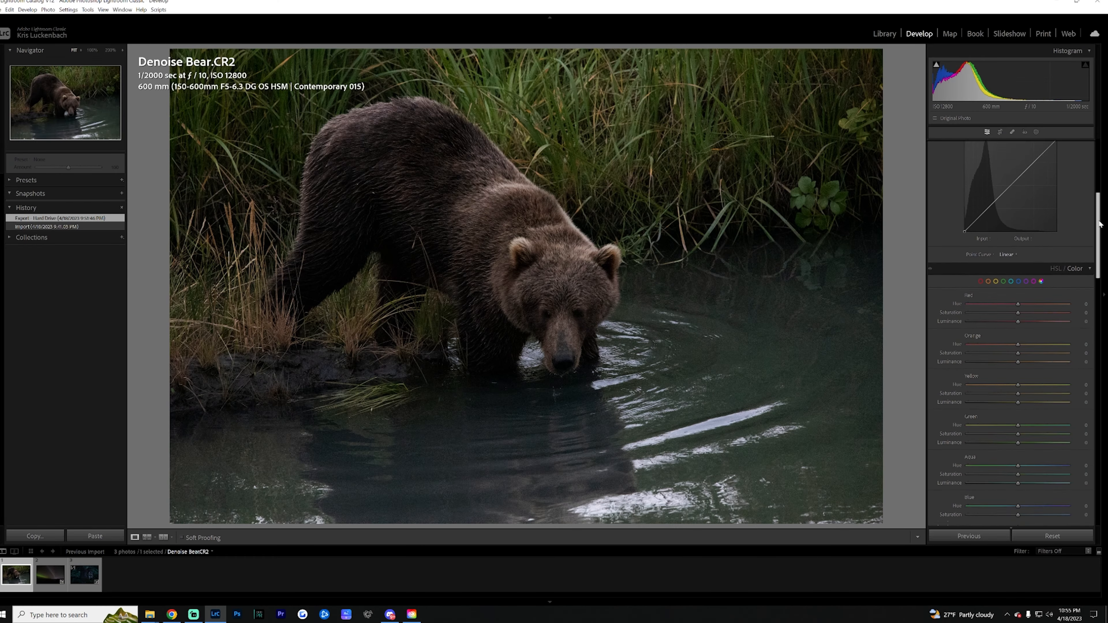
drag(1100, 224, 1086, 357)
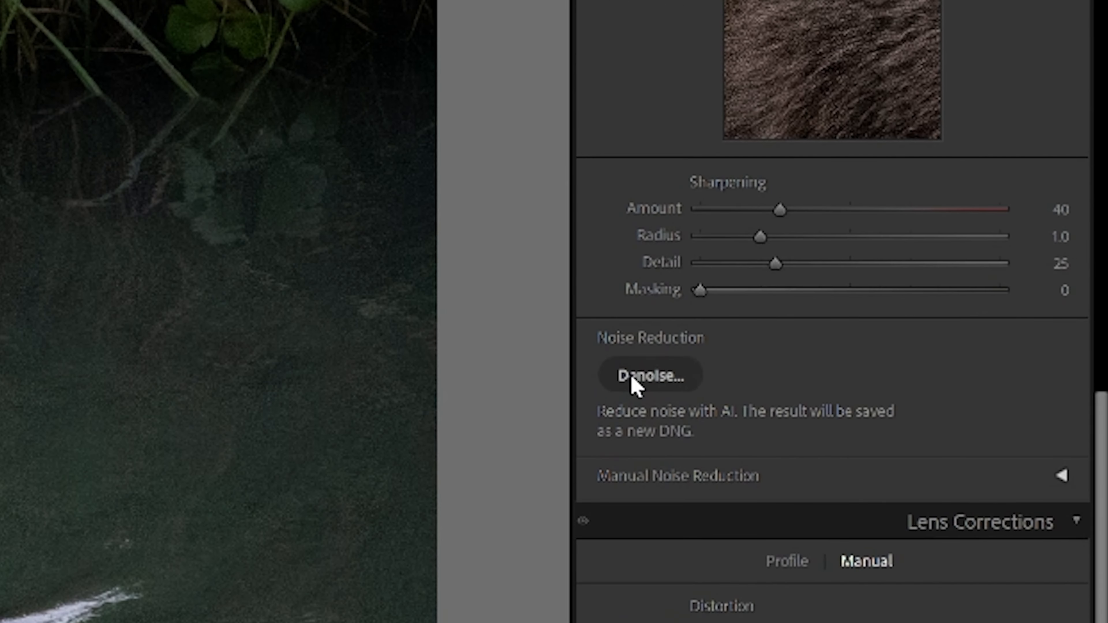
click(946, 383)
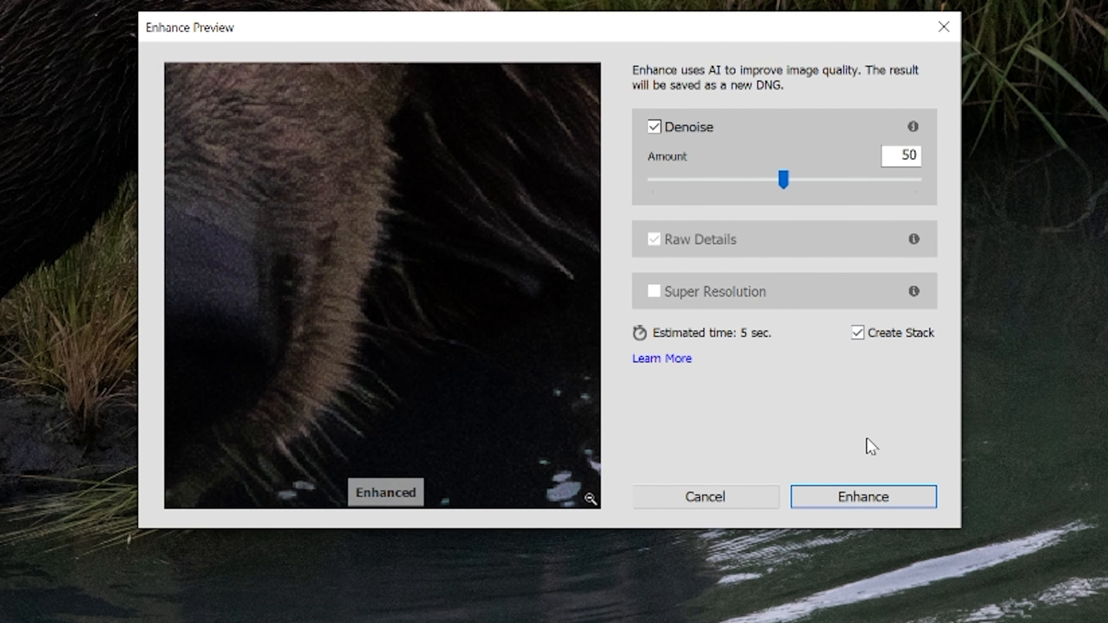
click(864, 498)
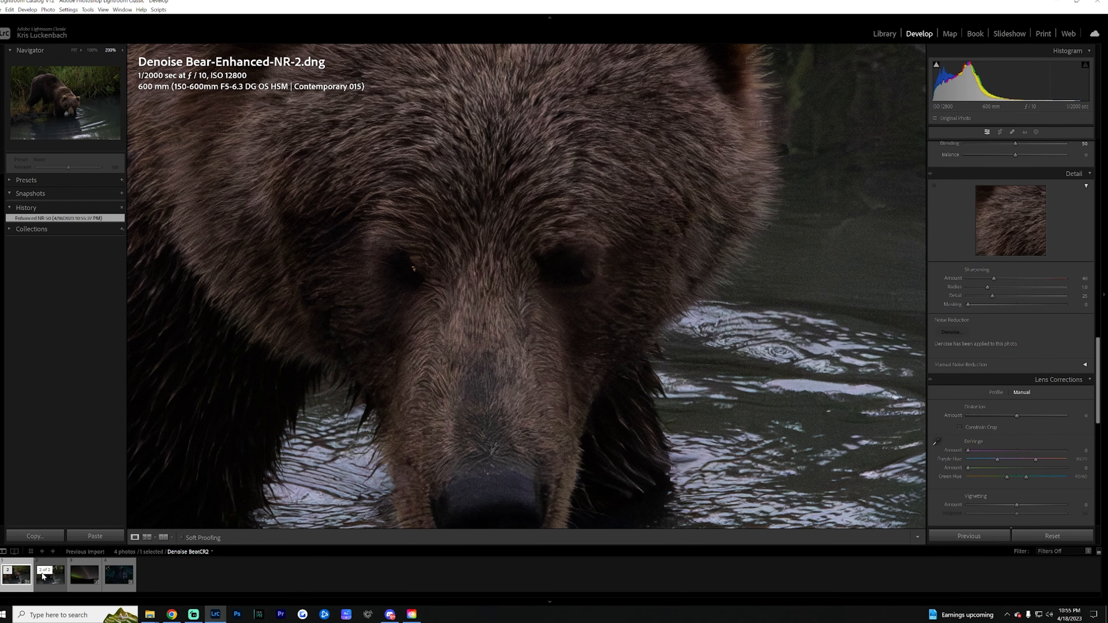
Compare the original Denoise Bear.CR2 with its enhanced DNG close up on the bear's face
click(45, 579)
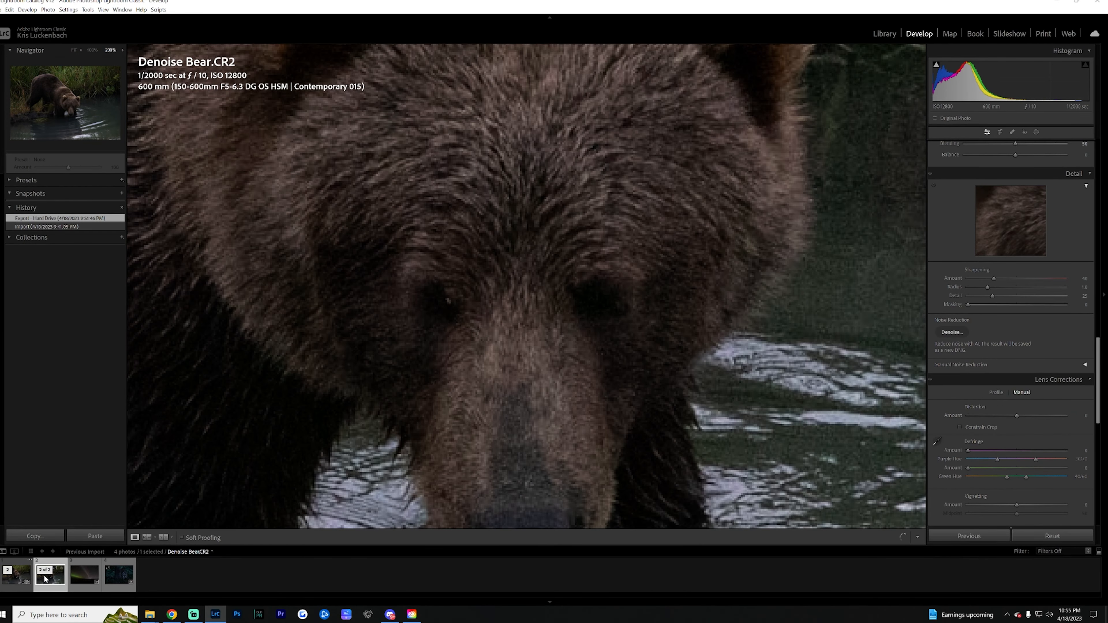
click(14, 583)
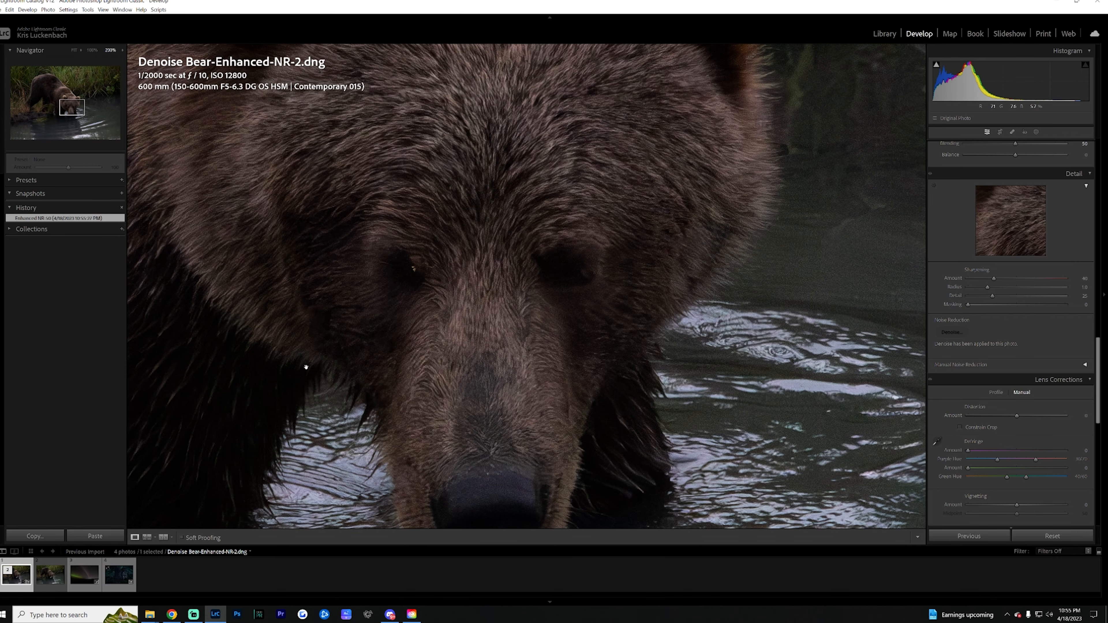